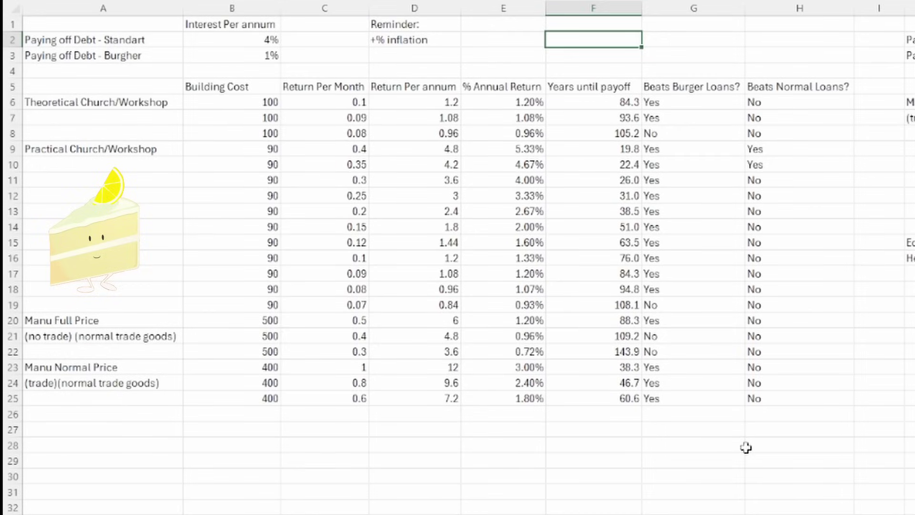
- Examine the building costs and monthly returns of the Theoretical Church/Workshop rows
left_click_drag(334, 102, 331, 138)
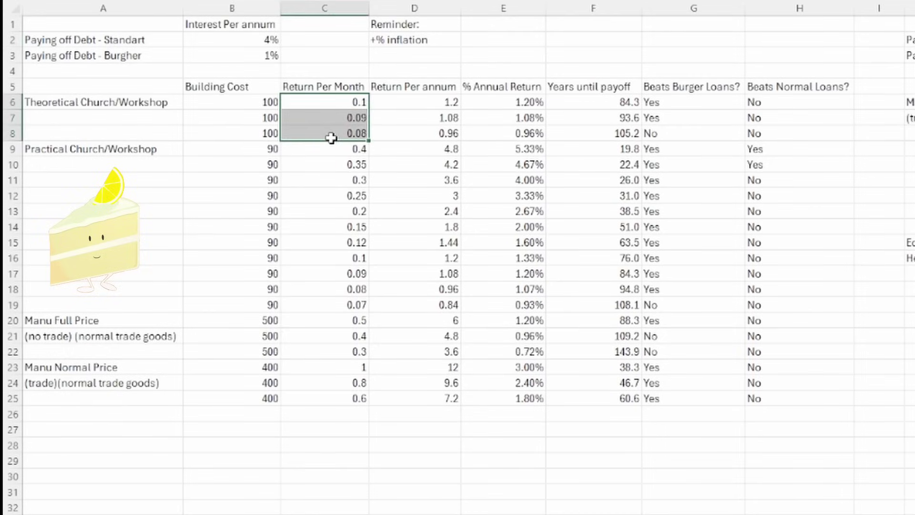
left_click(332, 137)
left_click(321, 102)
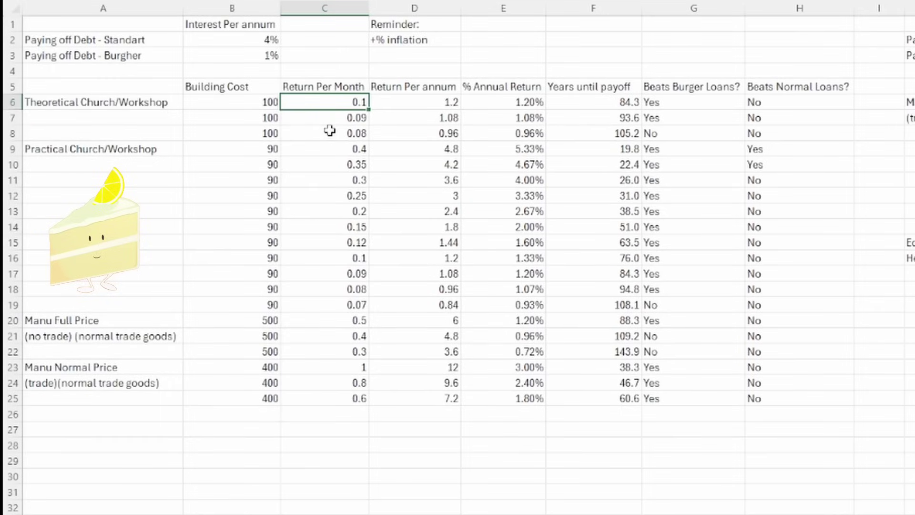
left_click_drag(330, 130, 331, 95)
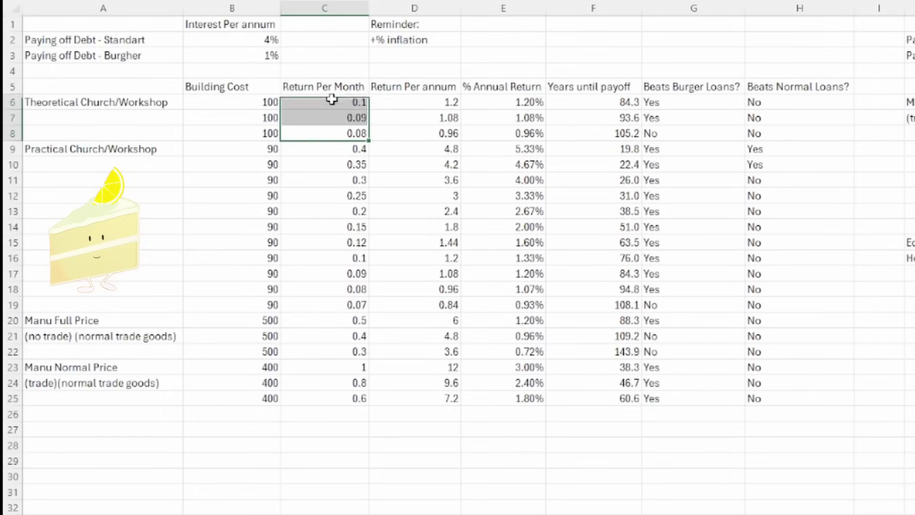
left_click_drag(225, 106, 242, 137)
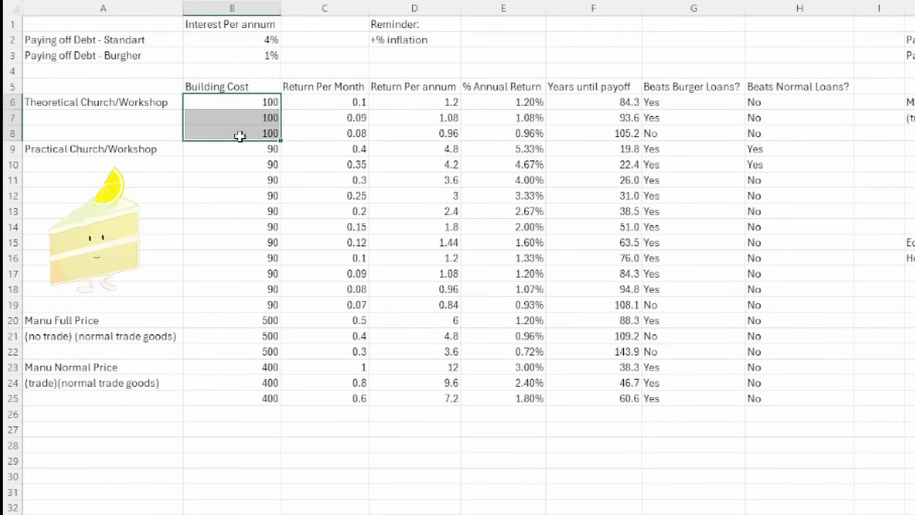
left_click_drag(317, 102, 325, 138)
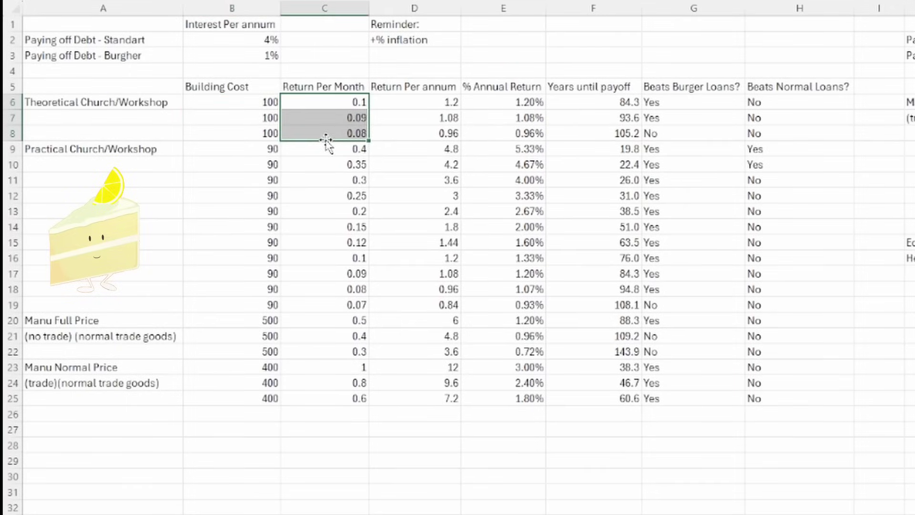
left_click(326, 136)
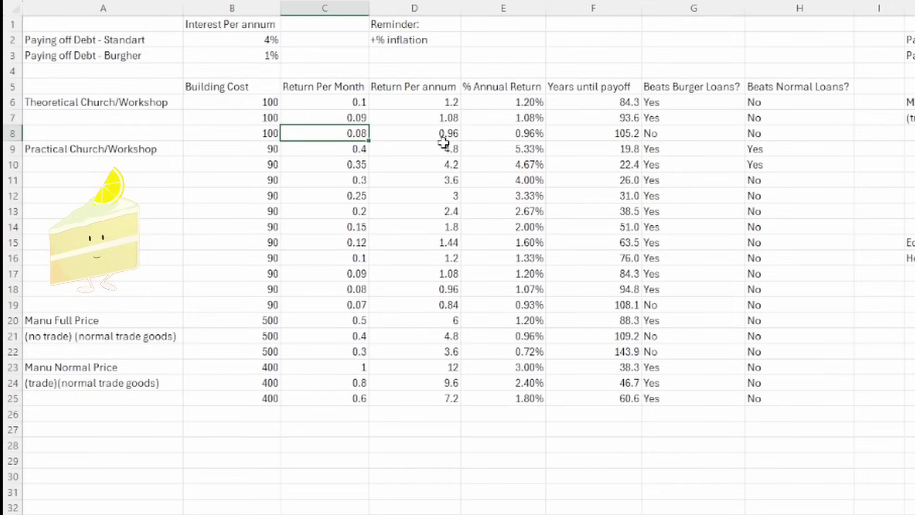
- Review the annual return, percentage return and years until payoff for the Theoretical Church/Workshop rows
left_click(402, 103)
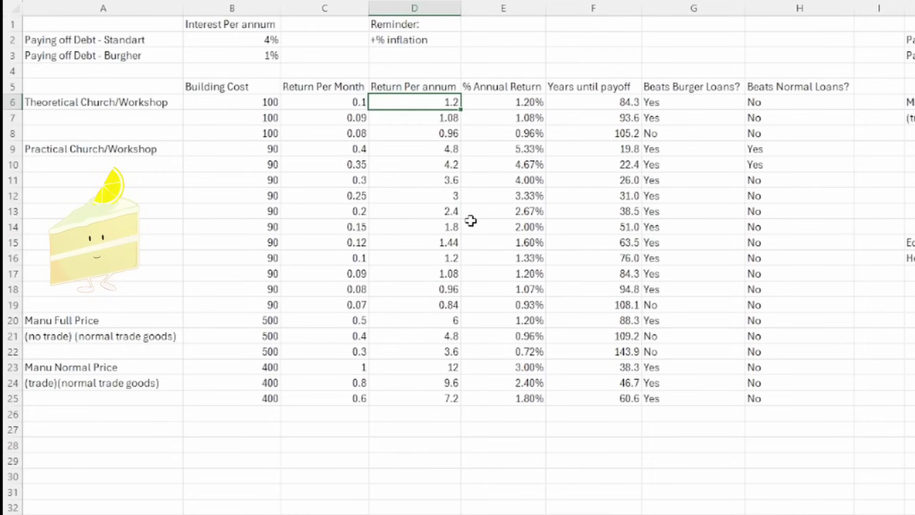
key("Right")
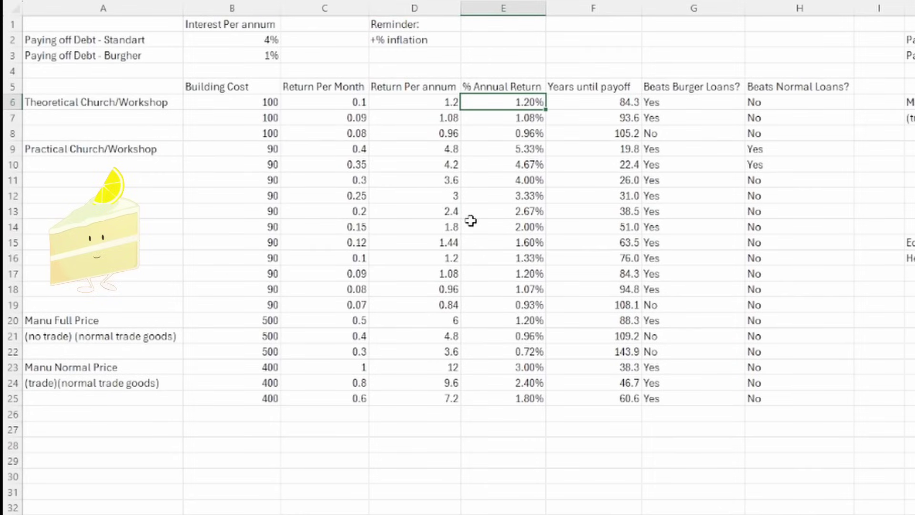
key("Down")
key("Down")
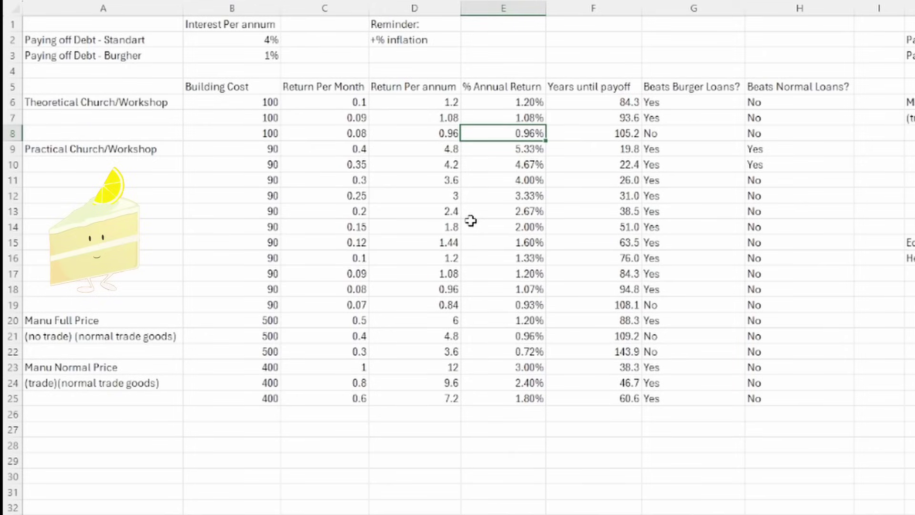
key("Up")
key("Right")
key("Up")
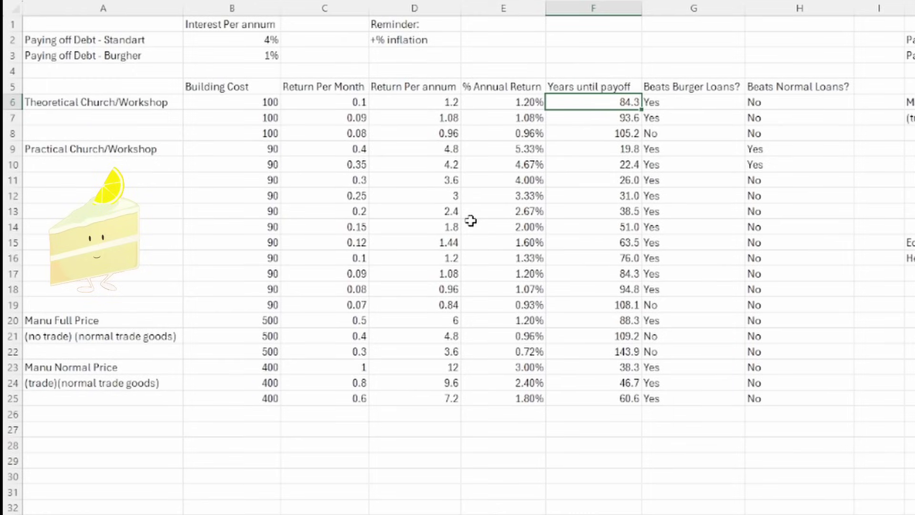
key("Left")
key("Down")
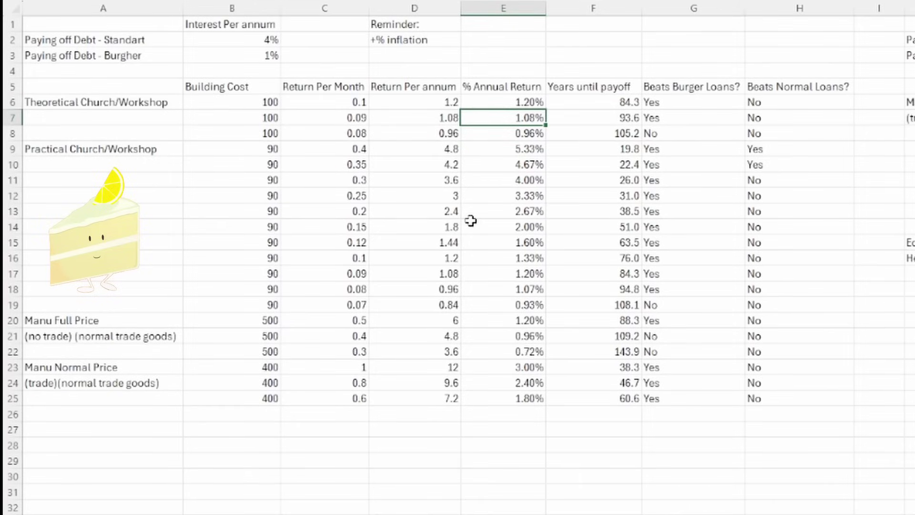
key("Left")
key("Left")
key("Left")
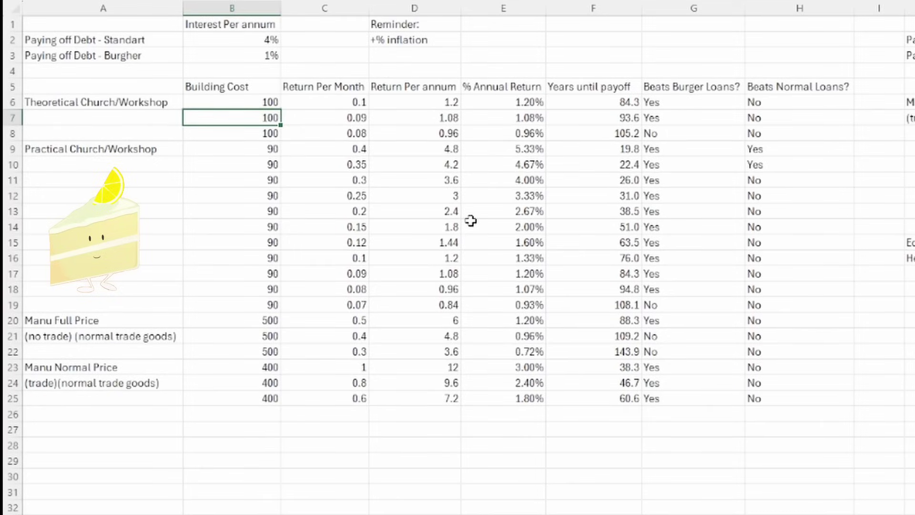
- Read across the first Practical Church/Workshop row, from its building cost to its payoff time and loan comparisons
key("Left")
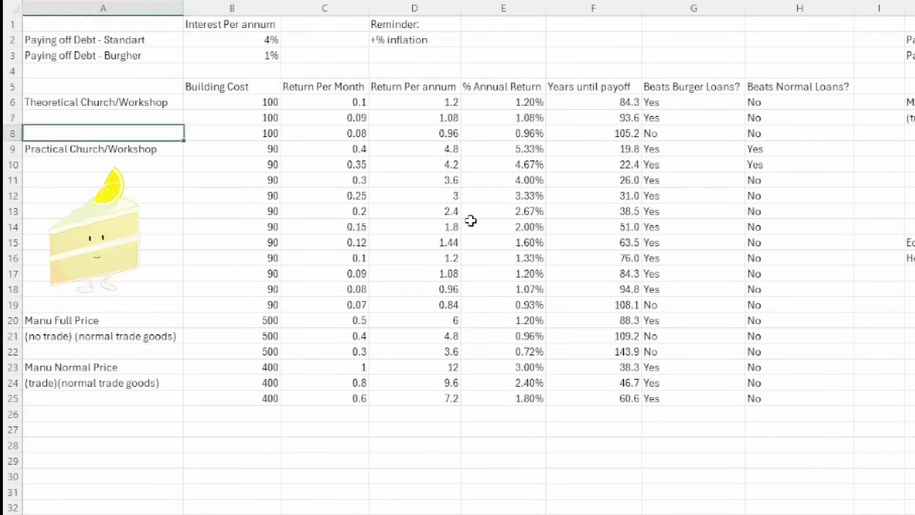
key("Down")
key("Down")
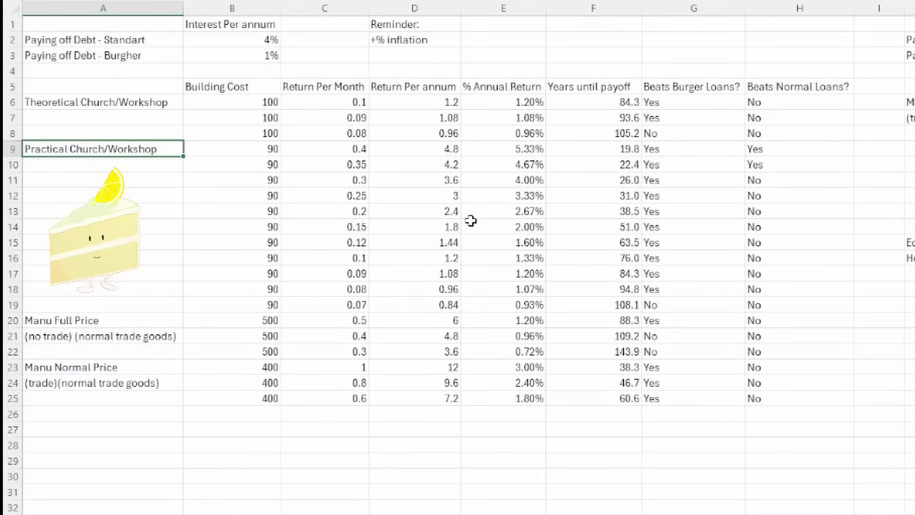
key("Right")
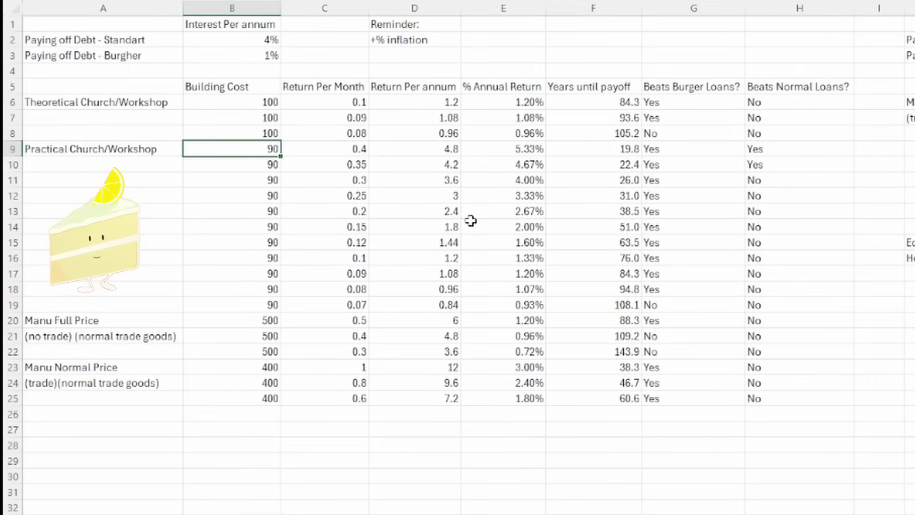
key("Right")
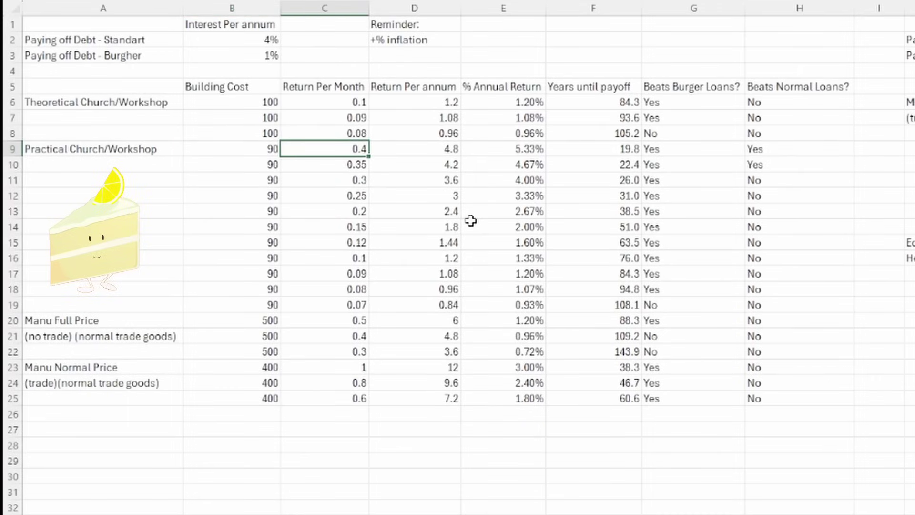
key("Right")
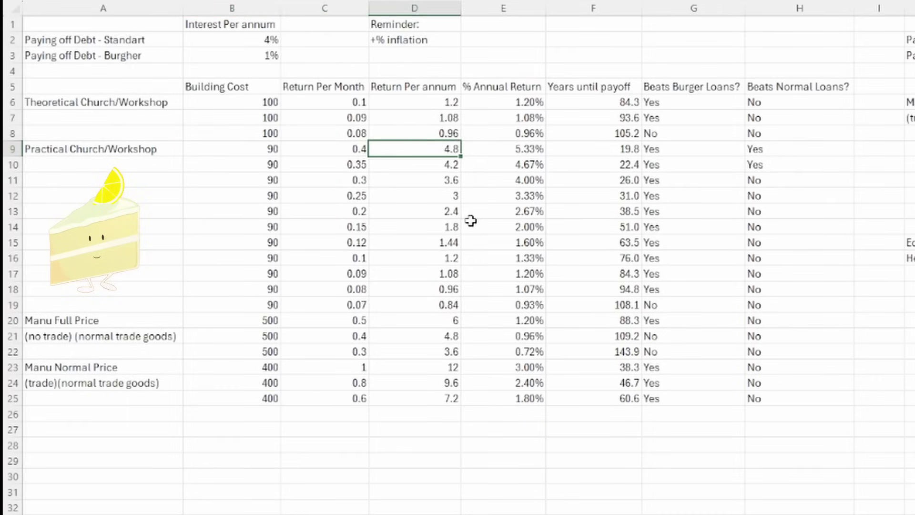
key("Left")
key("Right")
key("Right")
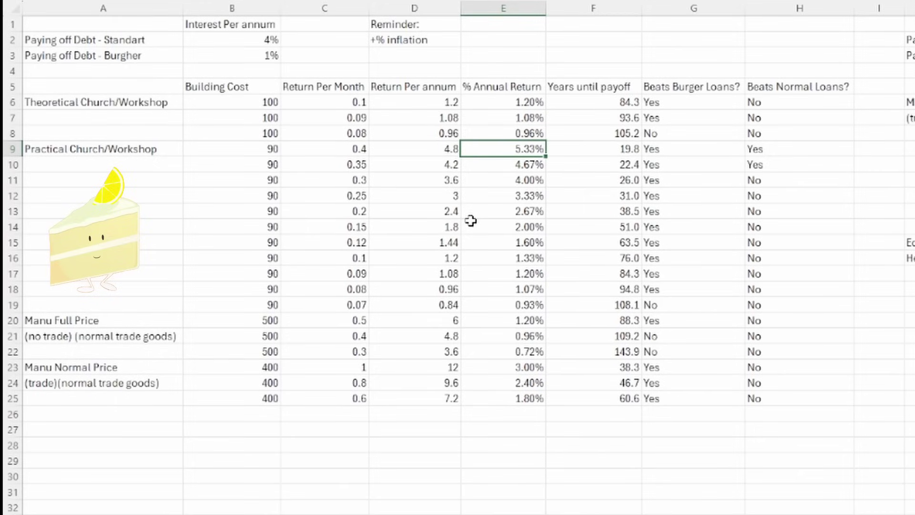
key("Right")
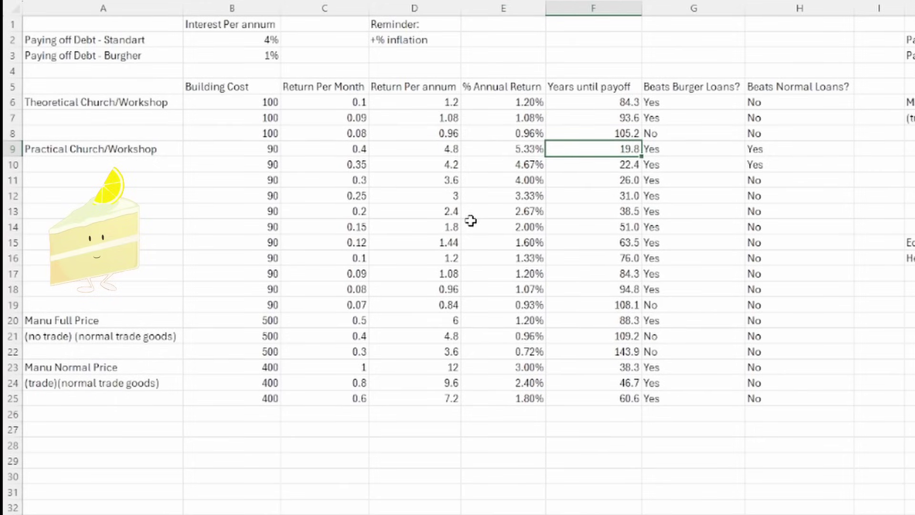
key("Right")
key("Right")
key("Down")
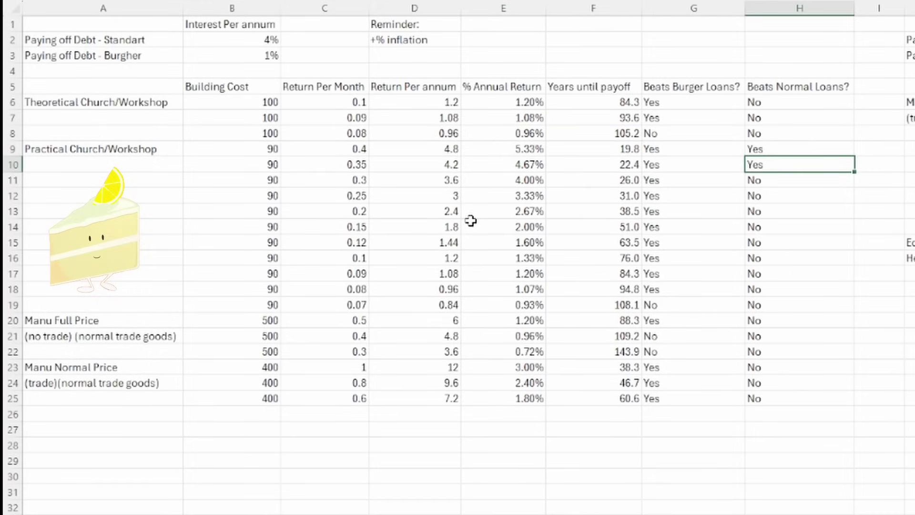
- Examine row 11 of the Practical Church/Workshop group, from its monthly return across to the normal loan comparison
key("Down")
key("Left")
key("Left")
key("Left")
key("Left")
key("Left")
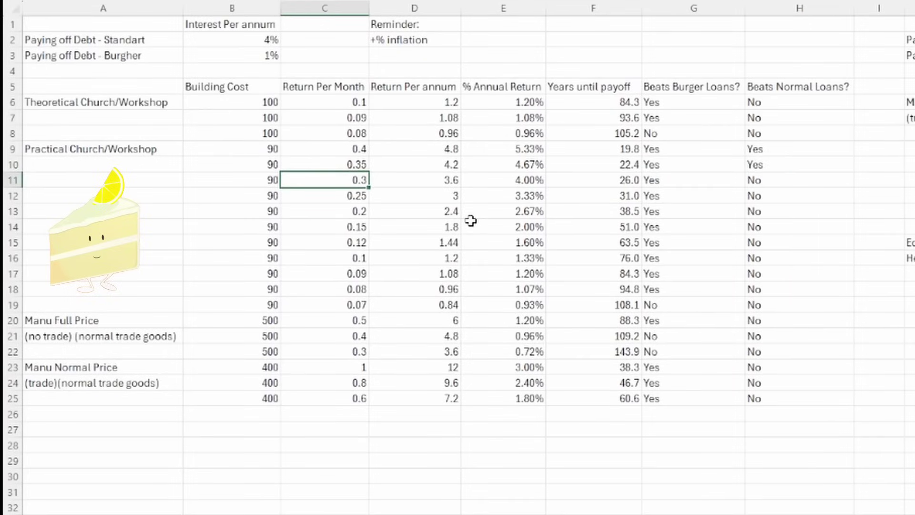
key("Right")
key("Right")
key("Right")
key("Right")
key("Right")
key("Left")
key("Left")
key("Left")
key("Left")
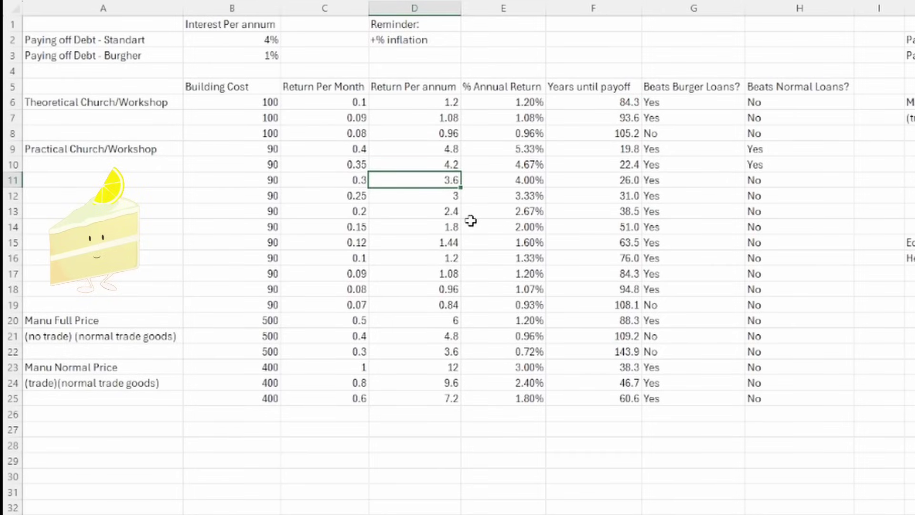
- Compare the Practical Church/Workshop monthly returns from row 10 down to row 16, and check row 16's percentage annual return
key("Up")
key("Left")
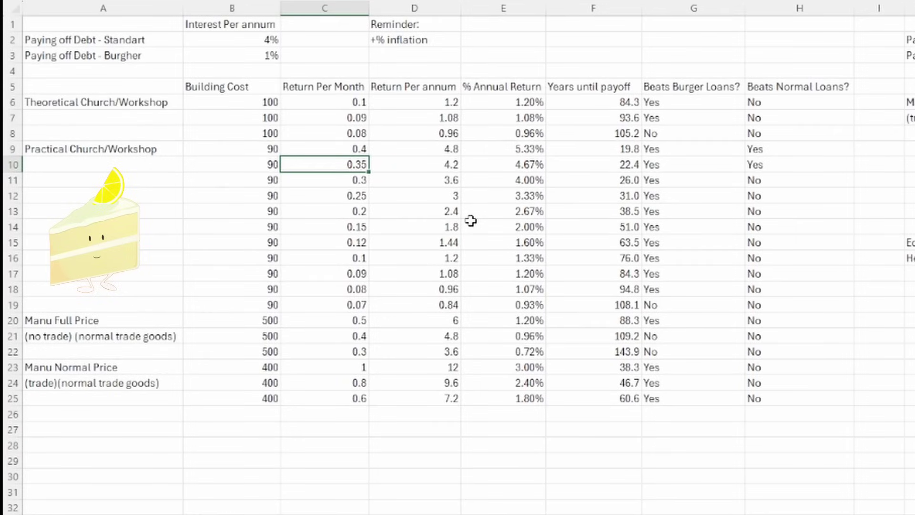
key("Right")
key("Down")
key("Left")
key("Down")
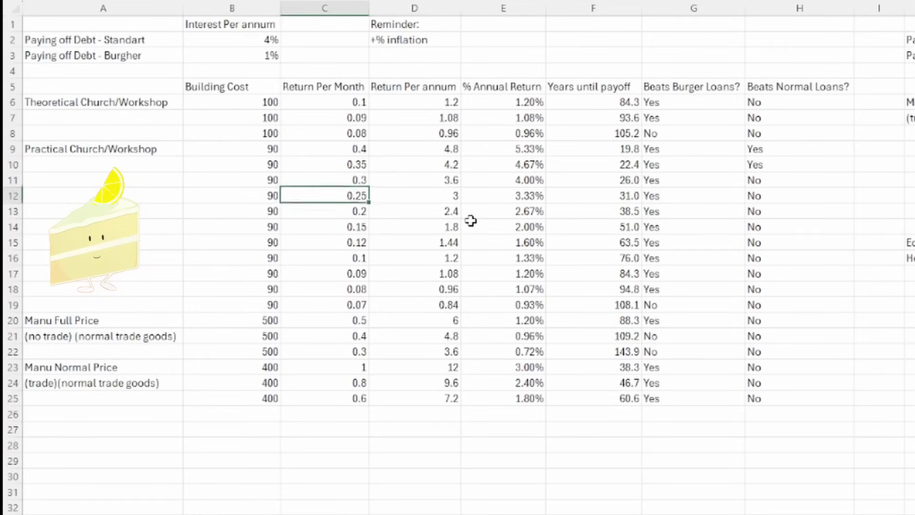
key("Down")
key("Up")
key("Up")
key("Down")
key("Down")
key("Down")
key("Down")
key("Down")
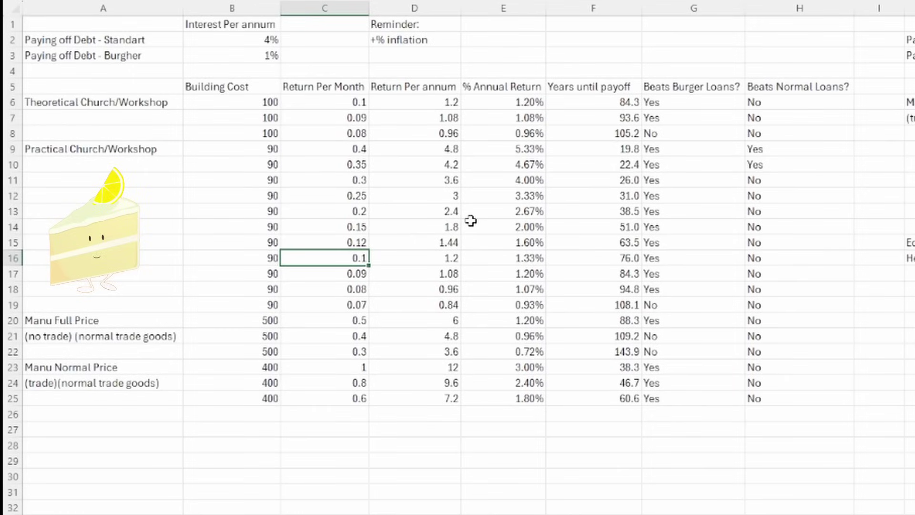
key("Right")
key("Right")
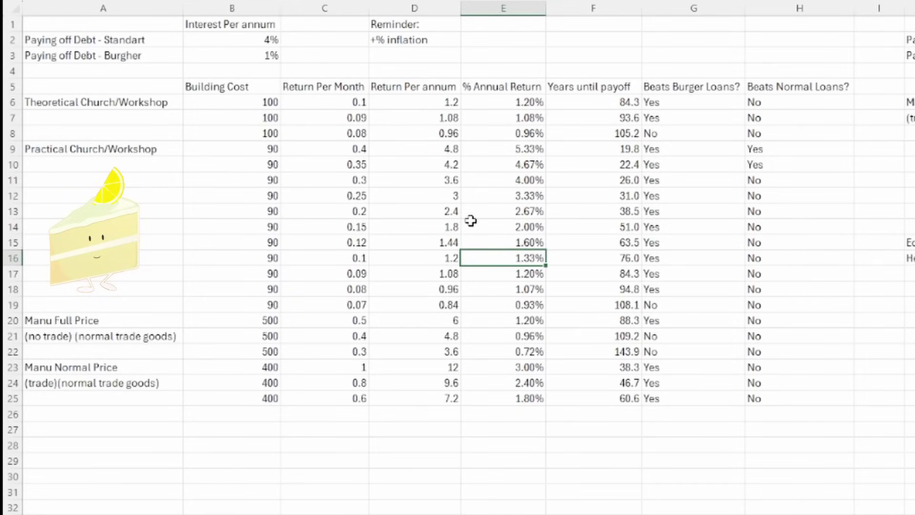
- Compare the percentage annual returns of the Practical Church/Workshop from row 10 down to row 18
left_click_drag(352, 165, 531, 163)
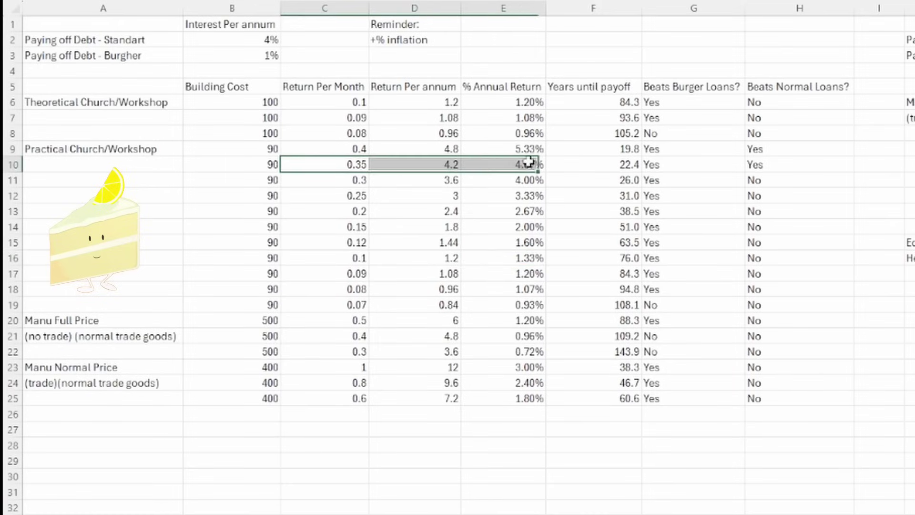
left_click(531, 163)
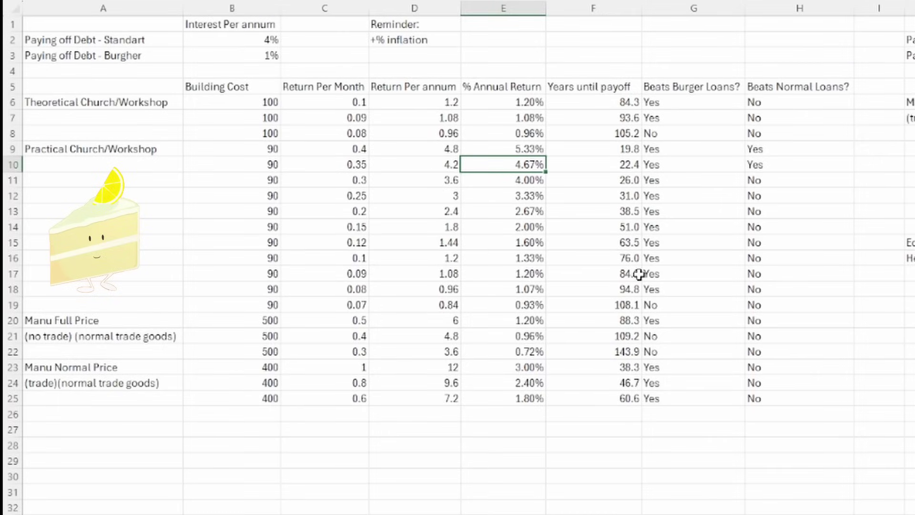
key("Down")
key("Down")
key("Down")
key("Down")
key("Down")
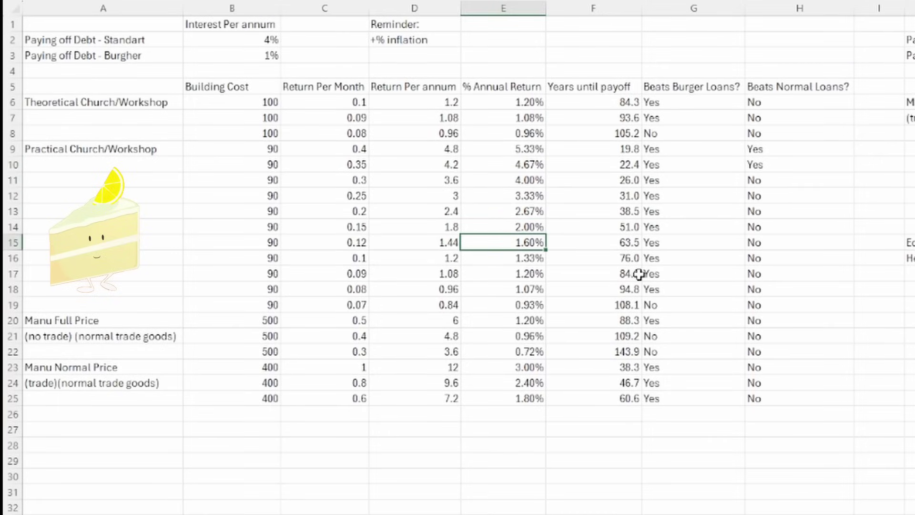
key("Down")
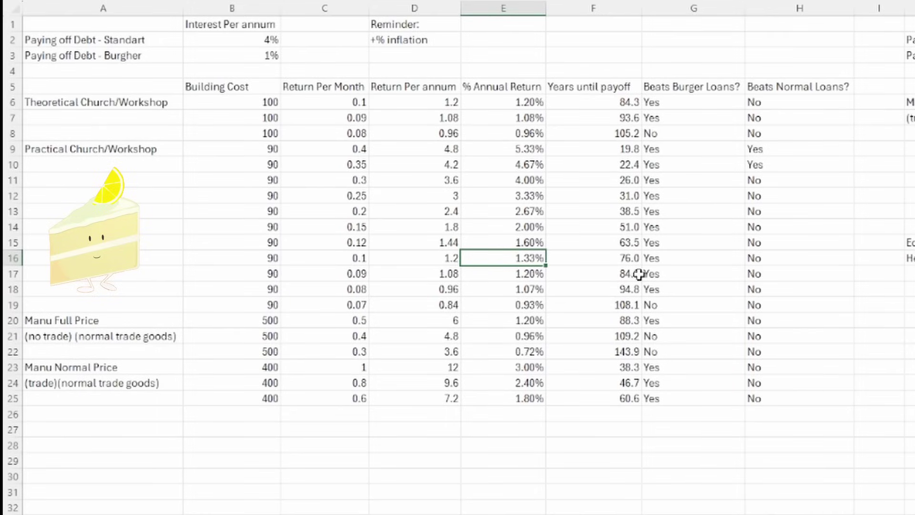
key("Down")
key("Down")
- Check the building cost, monthly return and percentage annual return in row 18
key("Left")
key("Left")
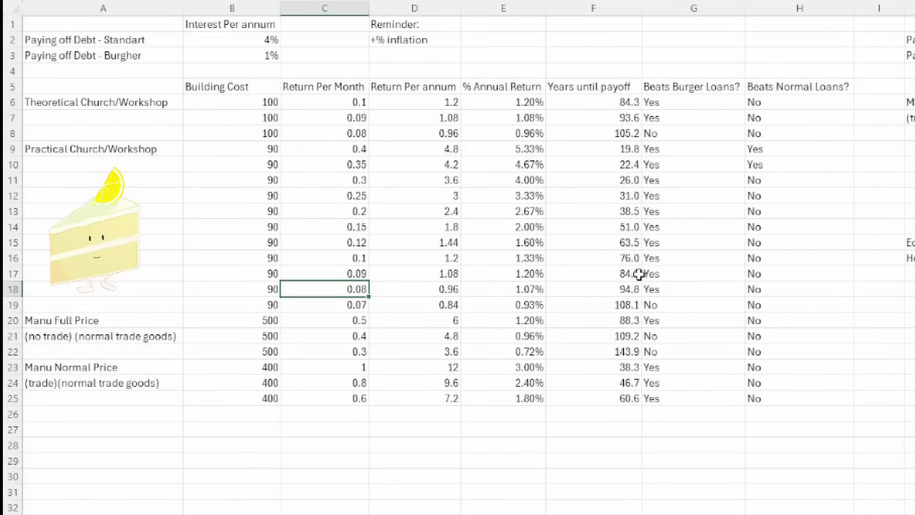
key("Left")
key("Right")
key("Right")
key("Right")
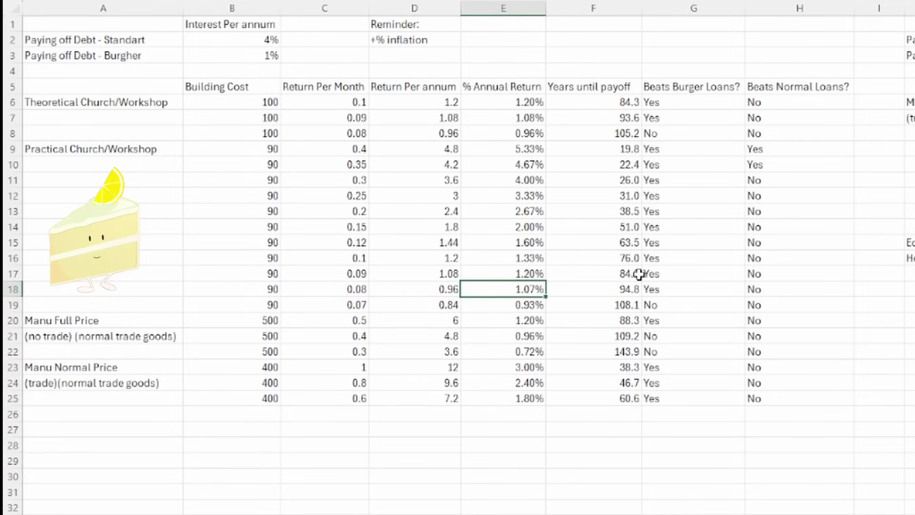
key("Left")
key("Left")
- Read across row 19, the last Practical Church/Workshop row, from building cost to years until payoff
key("Down")
key("Left")
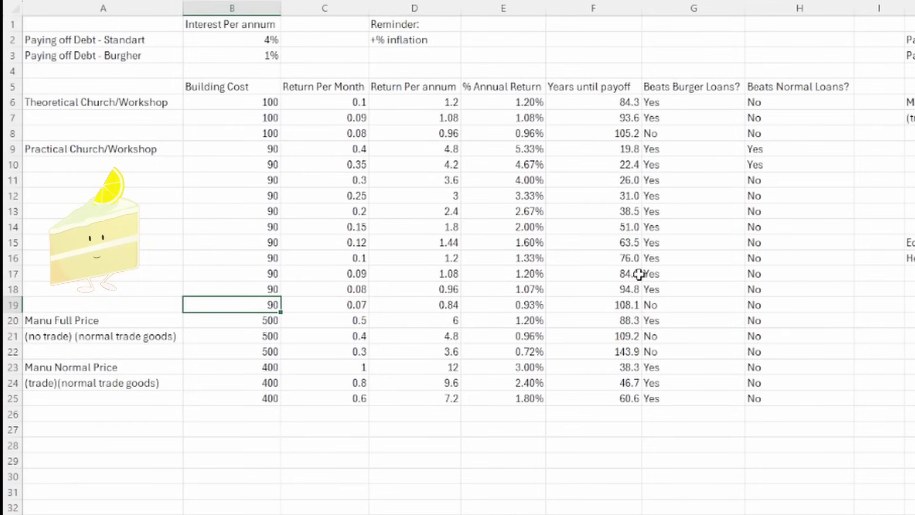
key("Right")
key("Right")
key("Right")
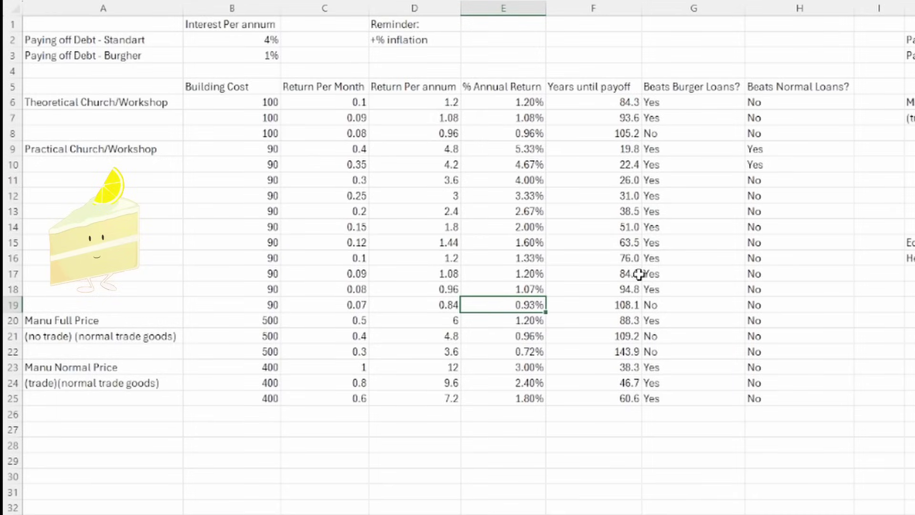
key("Right")
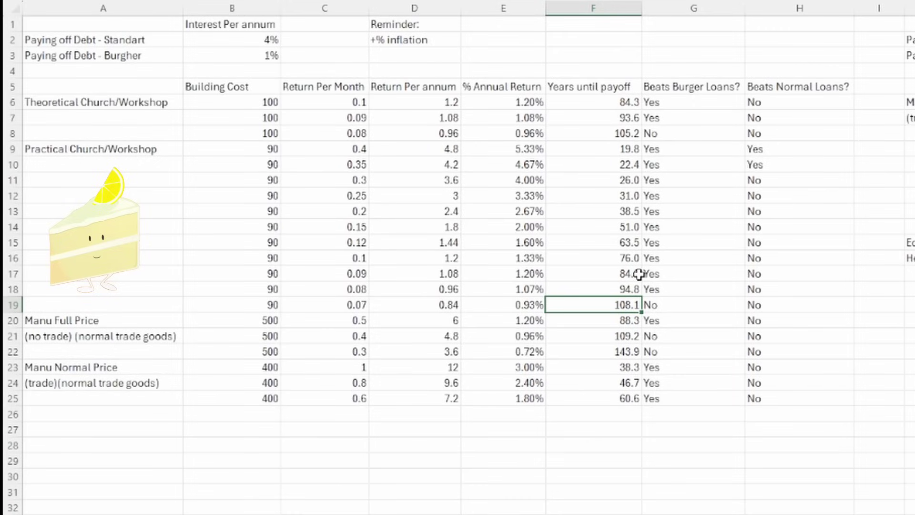
- Compare the monthly returns of the Practical Church/Workshop across rows 16 to 19
key("Left")
key("Left")
key("Left")
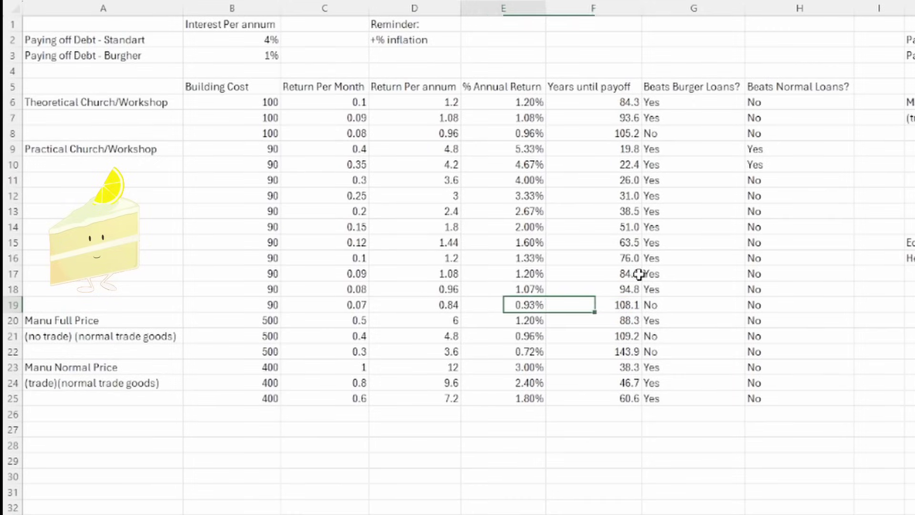
key("Up")
key("Up")
key("Up")
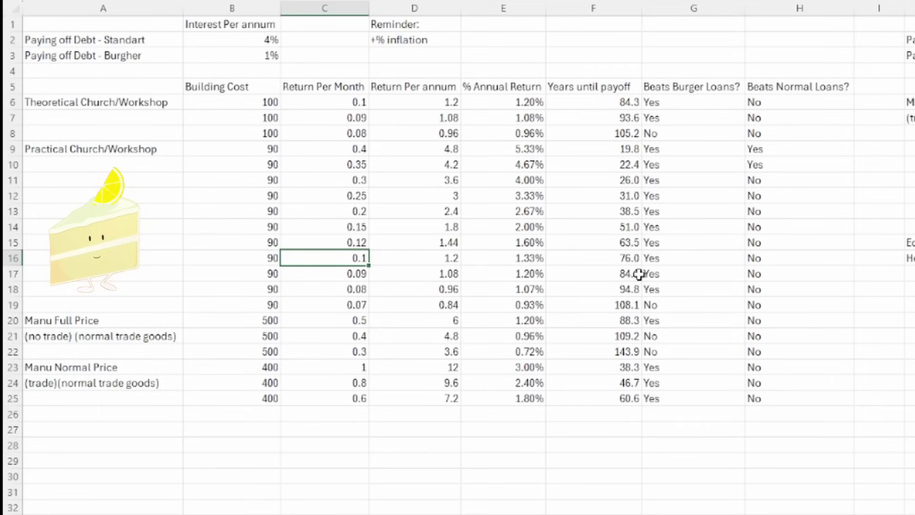
key("Down")
key("Down")
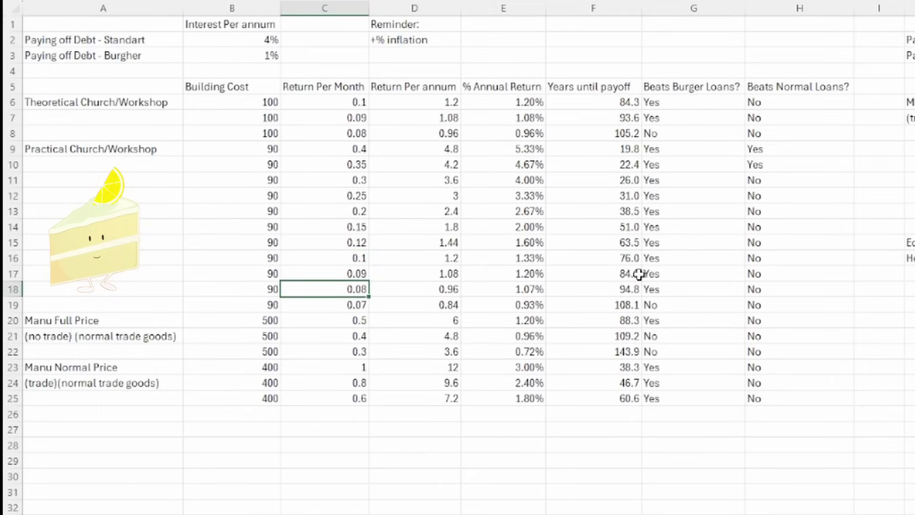
- Go up the Return Per Month column to the first Theoretical Church/Workshop row
key("Up")
key("Up")
key("Up")
key("Up")
key("Up")
key("Up")
key("Up")
key("Up")
key("Up")
key("Up")
key("Up")
key("Up")
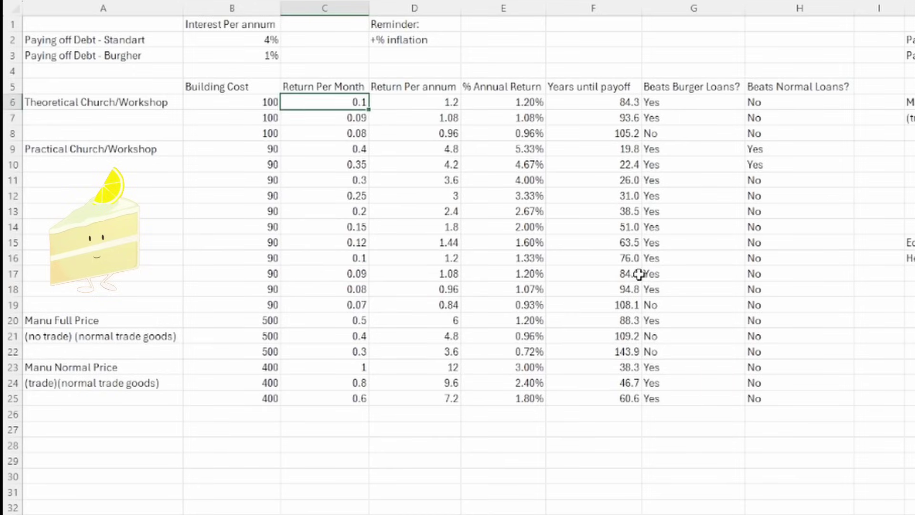
- Trace the monthly returns from row 6 down to row 18 of the Practical Church/Workshop
key("Down")
key("Down")
key("Down")
key("Down")
key("Down")
key("Down")
key("Down")
key("Down")
key("Down")
key("Down")
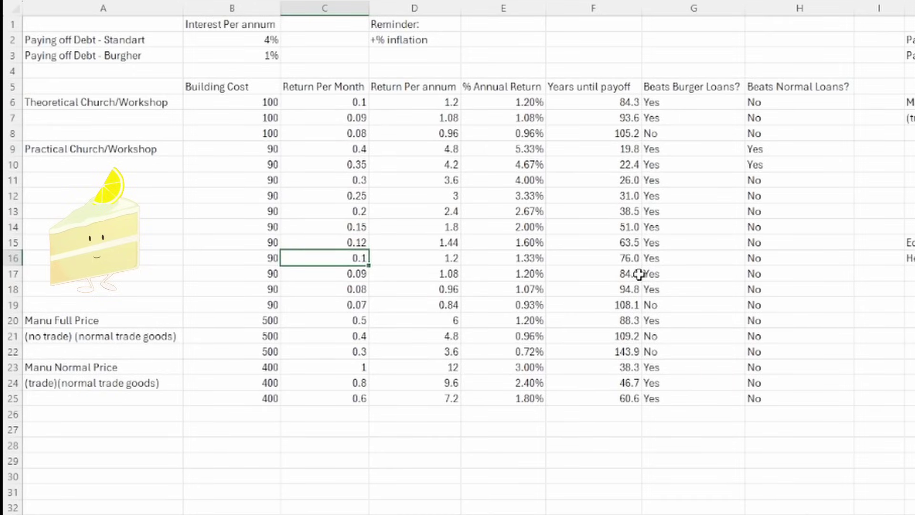
key("Down")
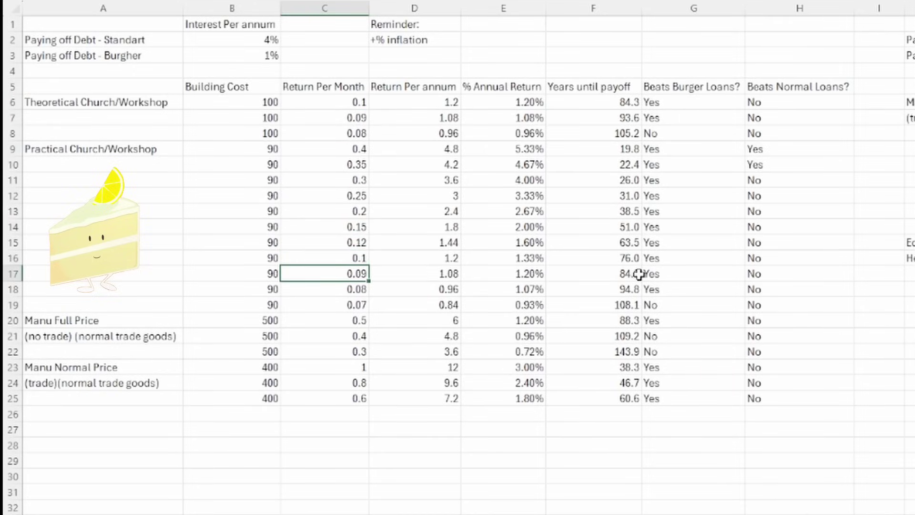
key("Down")
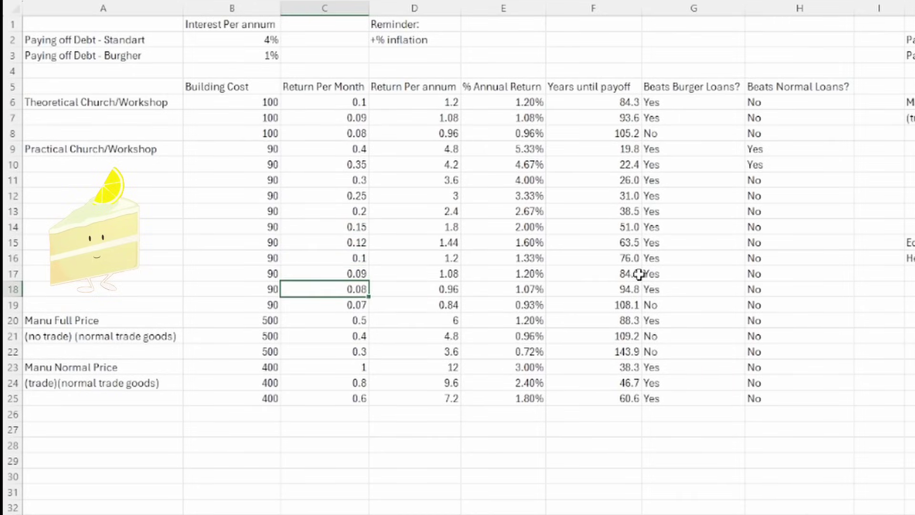
- Read row 18's years until payoff, annual return and whether it beats burgher loans
key("Right")
key("Right")
key("Right")
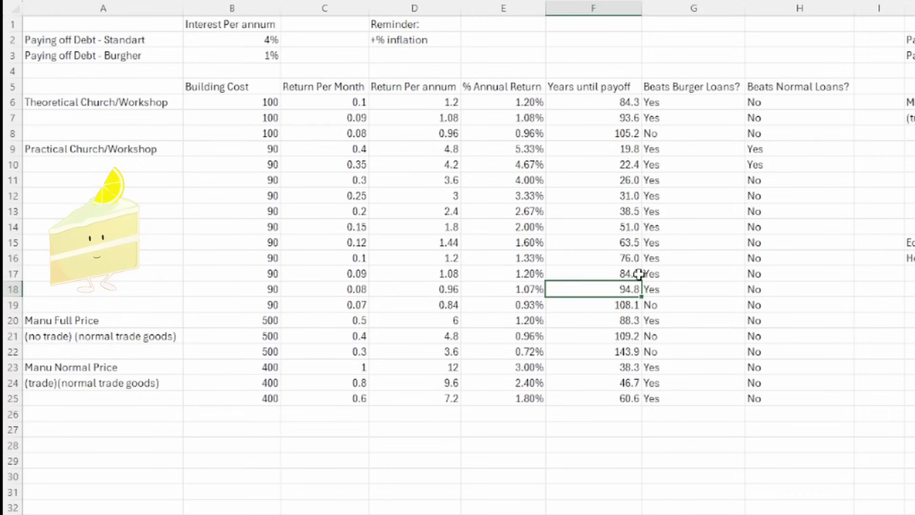
key("Left")
key("Left")
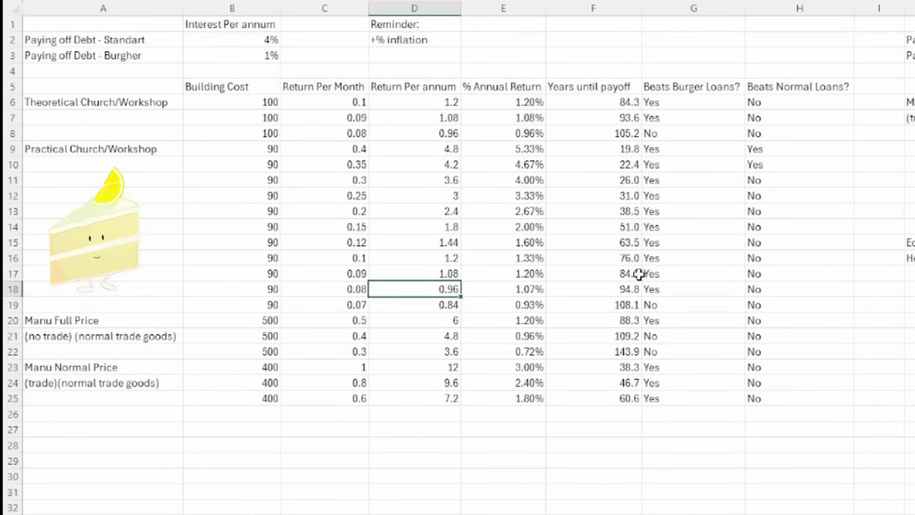
key("Right")
key("Right")
key("Right")
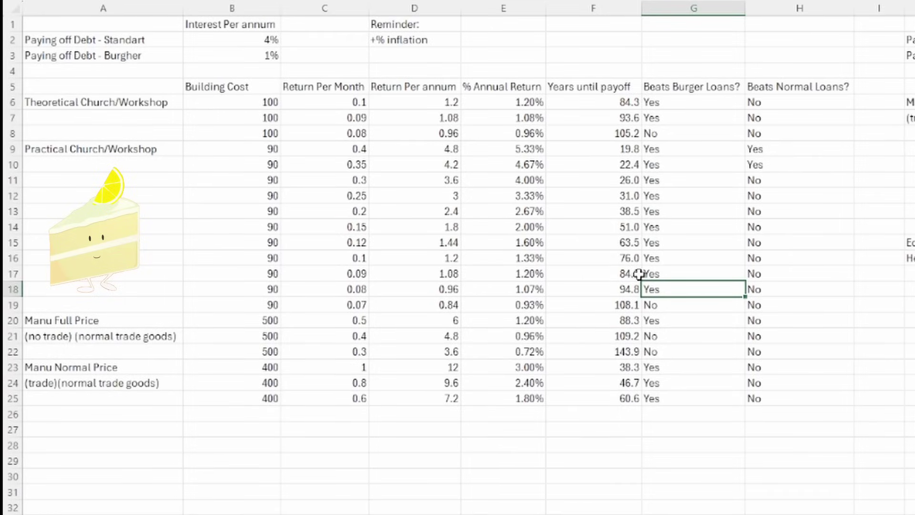
- Look over the monthly returns and building costs of the three Manu Full Price rows, 20 to 22
key("Left")
key("Left")
key("Left")
key("Left")
key("Down")
key("Down")
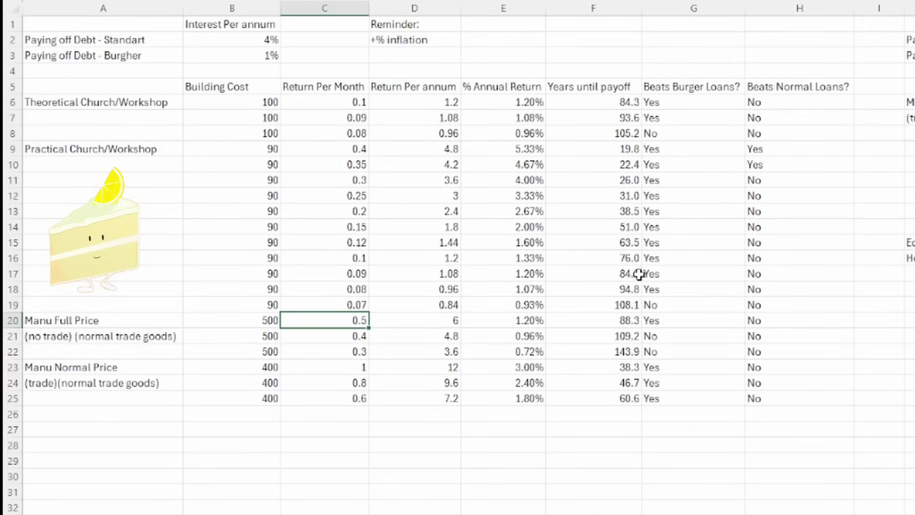
key("Down")
key("Down")
key("Left")
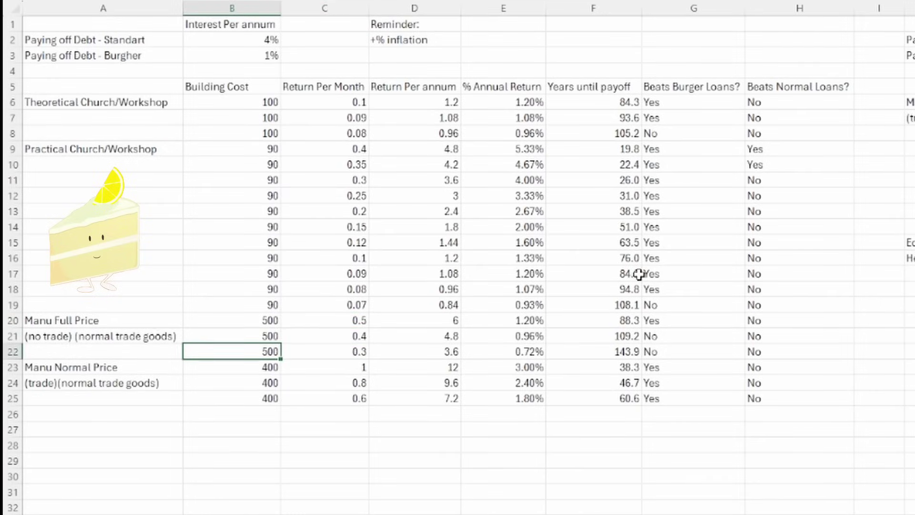
key("Up")
key("Up")
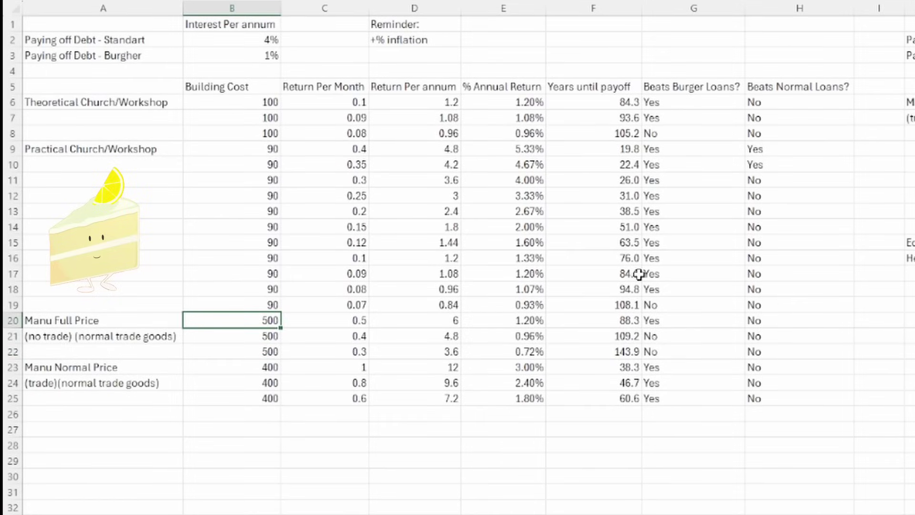
- Compare the percentage annual returns of the Manu Full Price rows, from row 20 down to row 22
key("Right")
key("Right")
key("Right")
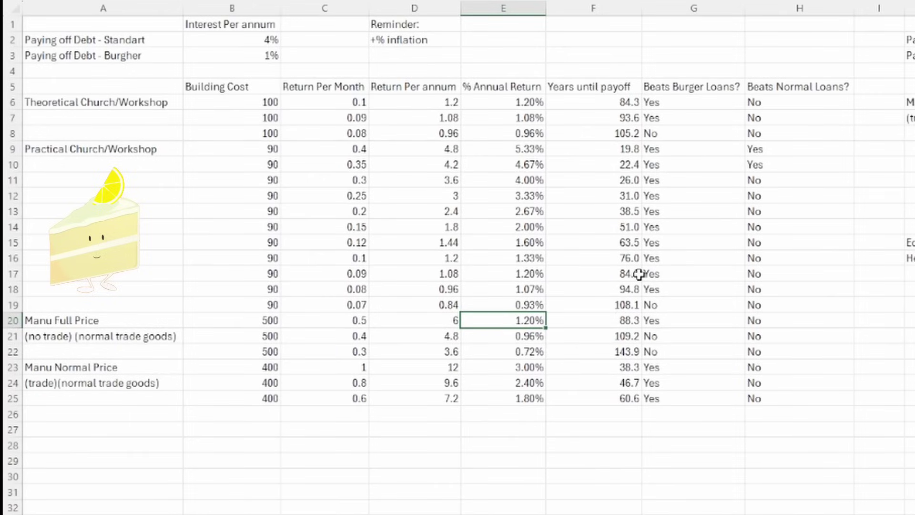
key("Down")
key("Up")
key("Down")
key("Down")
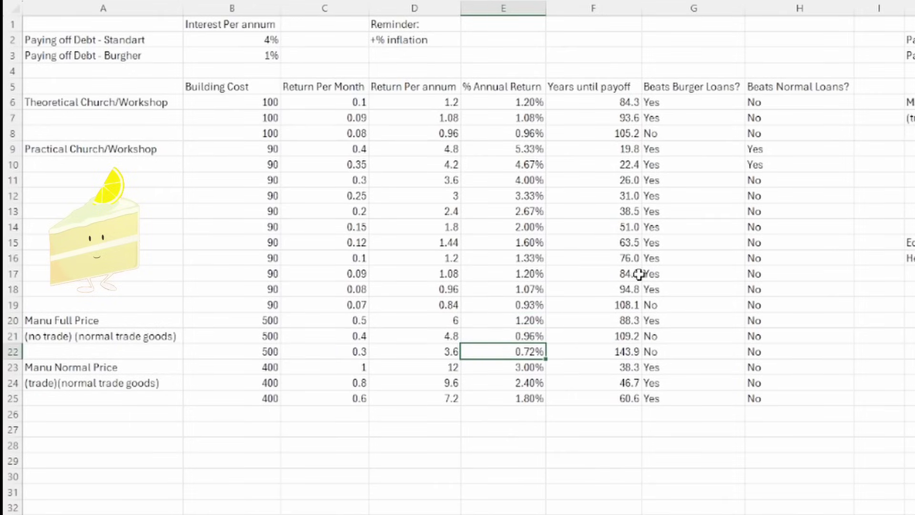
- Check row 22's annual and monthly returns, and go back to row 20's percentage annual return
key("Left")
key("Left")
key("Left")
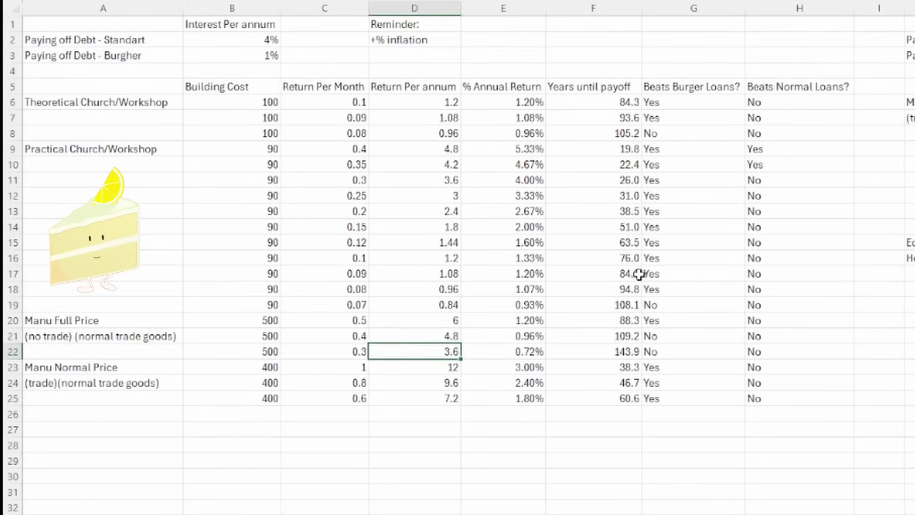
key("Up")
key("Up")
key("Right")
key("Right")
key("Right")
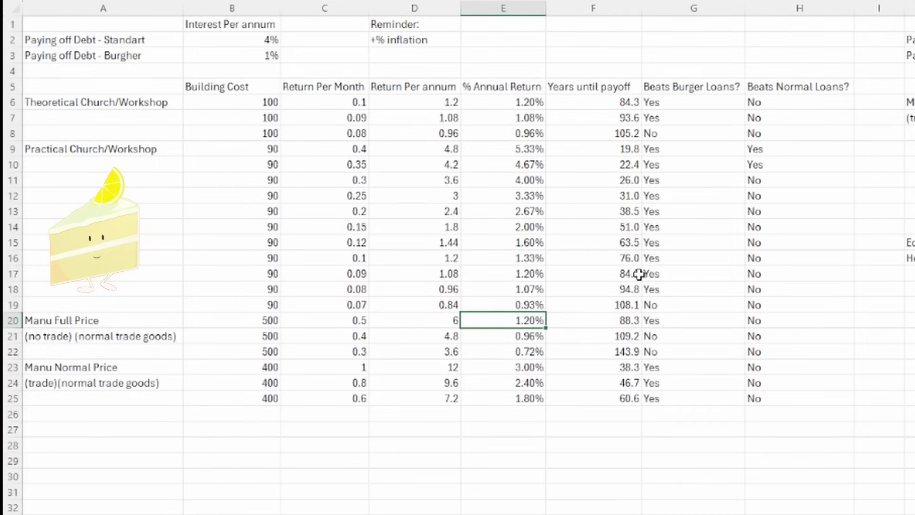
- Read row 20 from its monthly return to the burgher loan comparison, and check its years until payoff
key("Left")
key("Left")
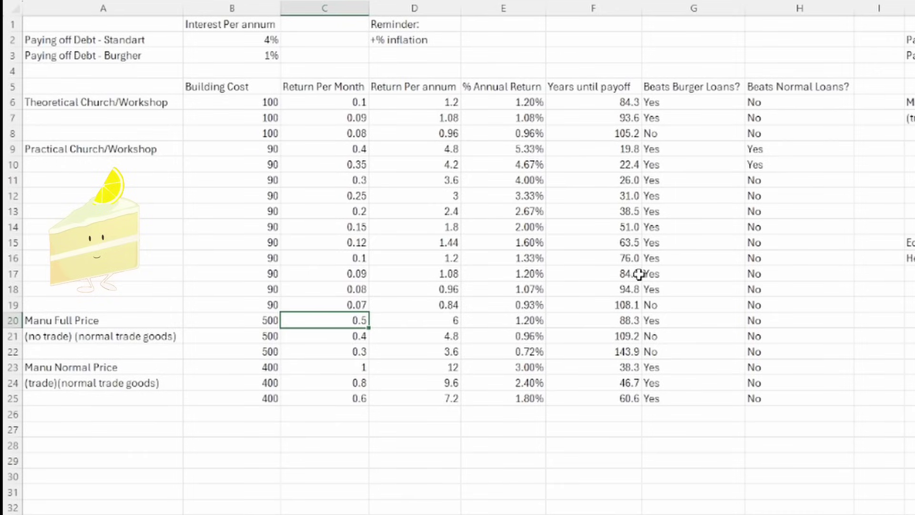
key("Right")
key("Right")
key("Right")
key("Right")
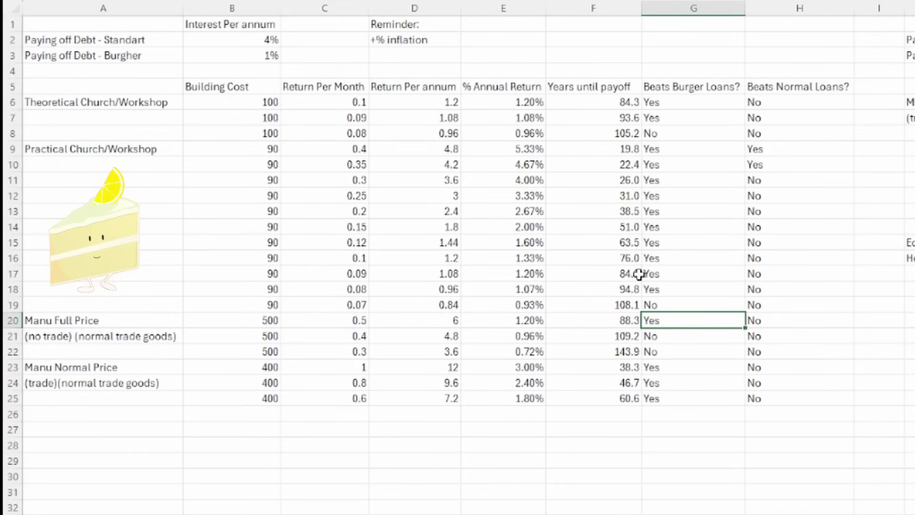
key("Left")
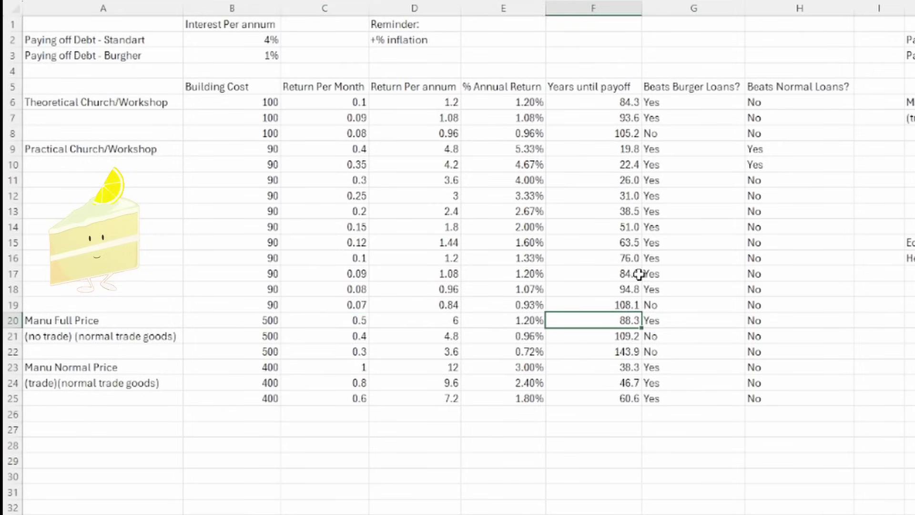
- Compare the years until payoff of the Manu Full Price rows and review their building costs down to row 22
key("Down")
key("Down")
key("Up")
key("Up")
key("Left")
key("Left")
key("Left")
key("Left")
key("Down")
key("Down")
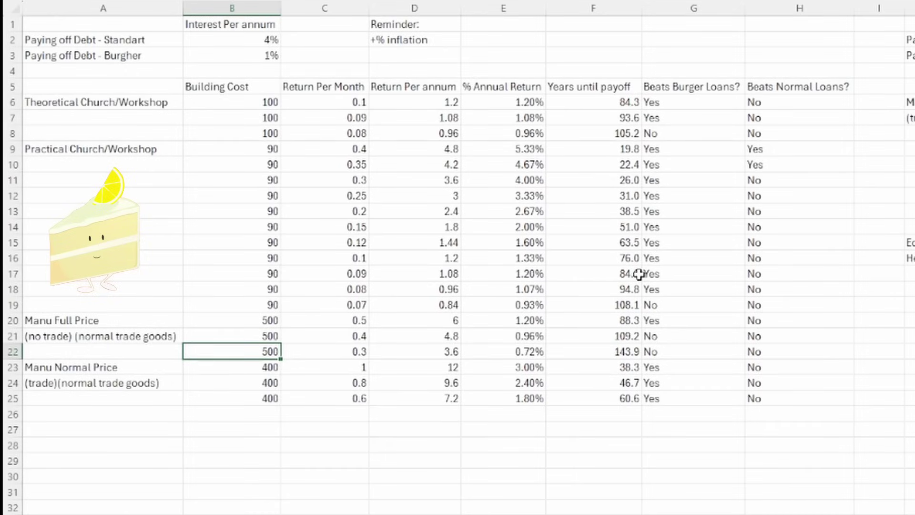
- Try a building cost of 450 for the first Manu Normal Price row and check its percentage annual return
key("Down")
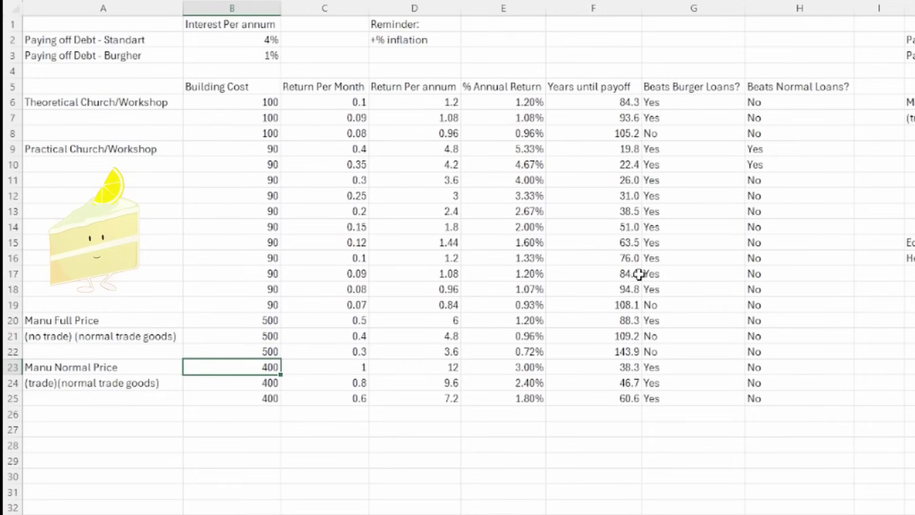
key("F2")
key("BackSpace")
key("BackSpace")
type("50")
key("Return")
key("Up")
key("Right")
key("Right")
key("Right")
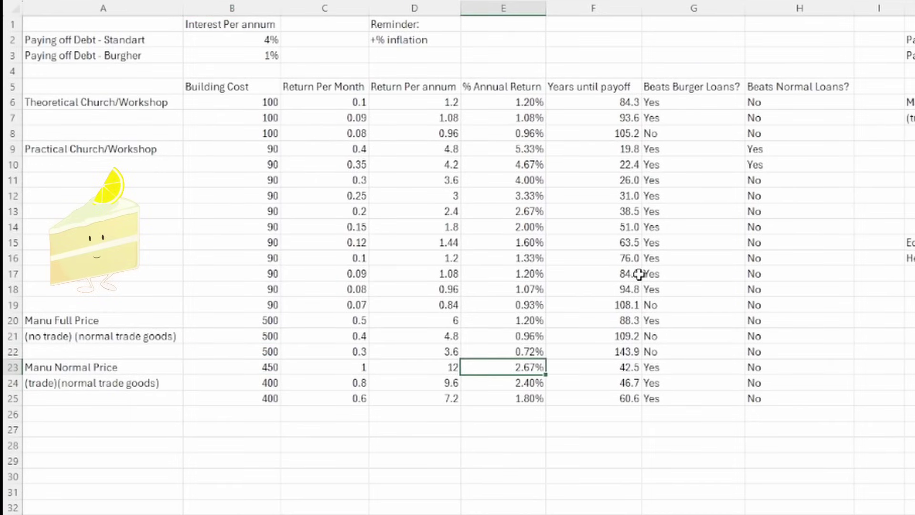
- Set the building cost of the first Manu Normal Price row back to 400
key("Left")
key("Left")
key("Left")
key("F2")
key("BackSpace")
key("BackSpace")
type("00")
key("Return")
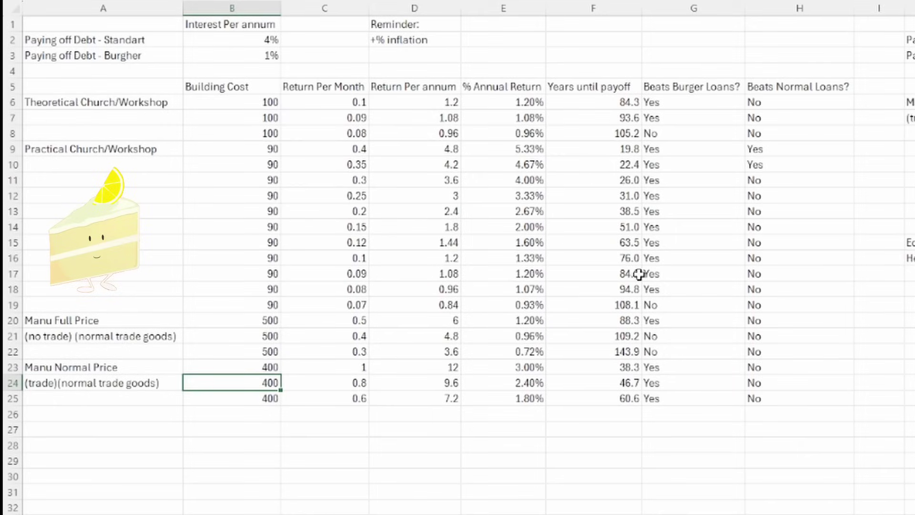
- Review the building costs of the Manu Normal Price rows down to row 25, and check row 23's monthly return
key("Up")
key("Down")
key("Down")
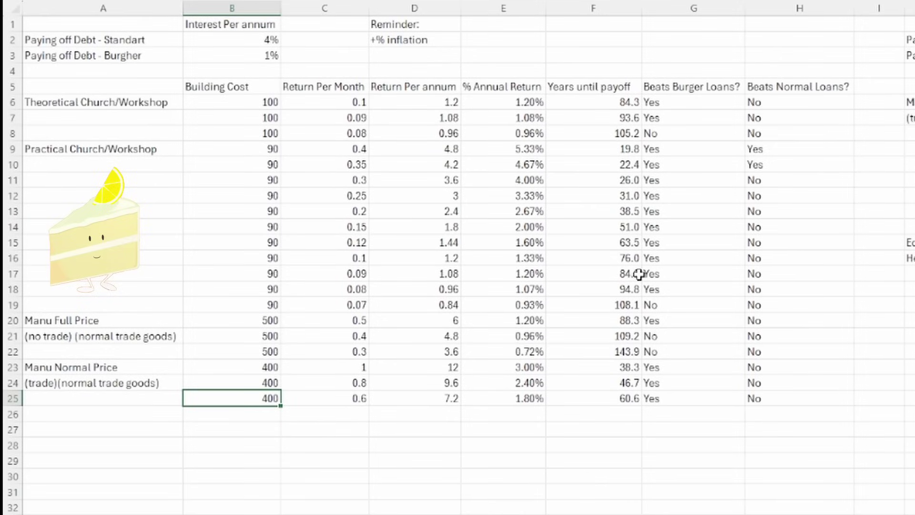
key("Up")
key("Up")
key("Right")
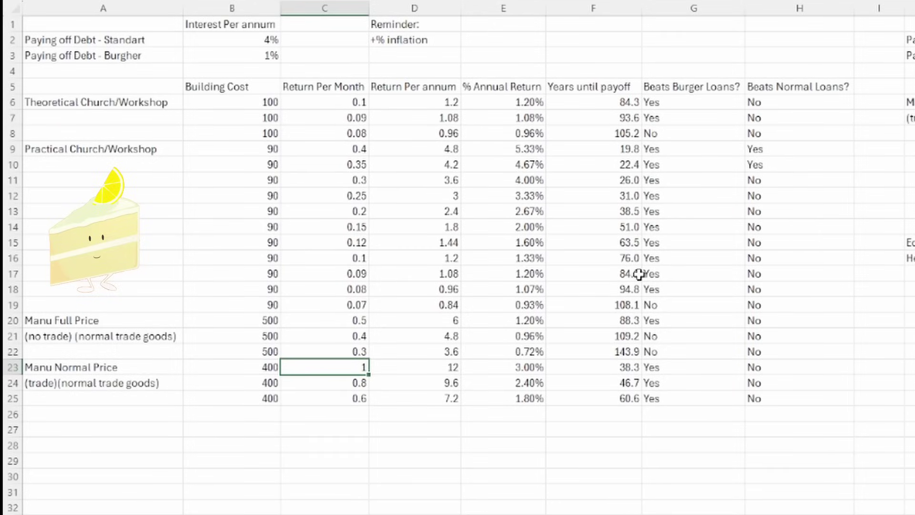
- Compare the monthly returns of the Manu Full Price rows with those of Manu Normal Price rows 23 and 24
key("Up")
key("Up")
key("Up")
key("Down")
key("Down")
key("Down")
key("Down")
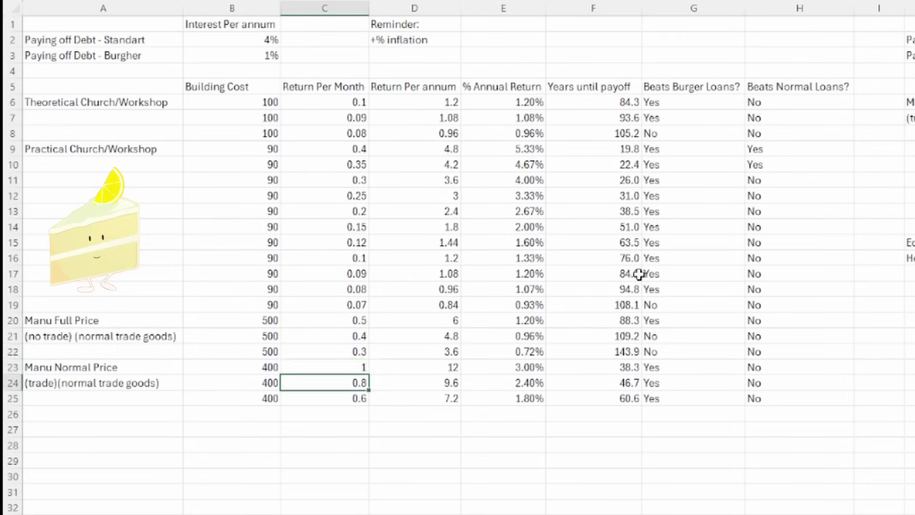
- Examine the Manu Normal Price monthly returns in rows 23 to 25, and check row 23's percentage annual return
key("Down")
key("Up")
key("Up")
key("Down")
key("Down")
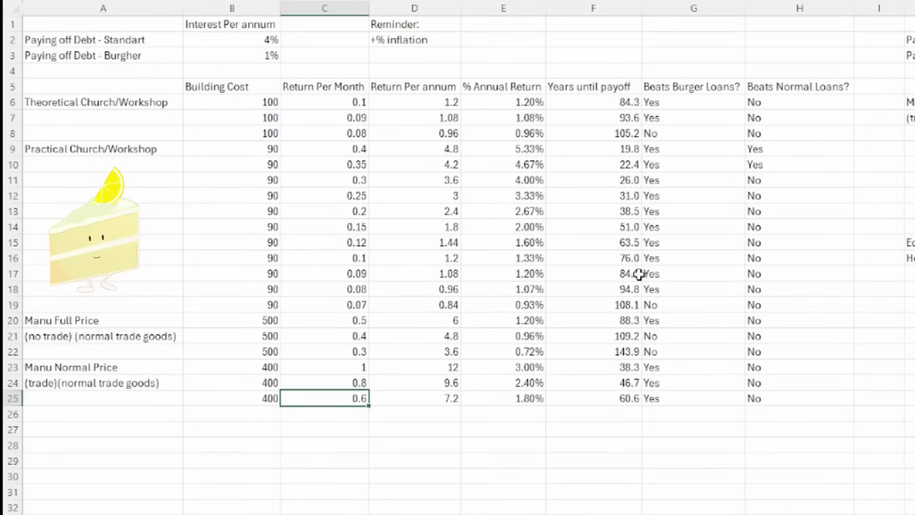
key("Up")
key("Up")
key("Right")
key("Right")
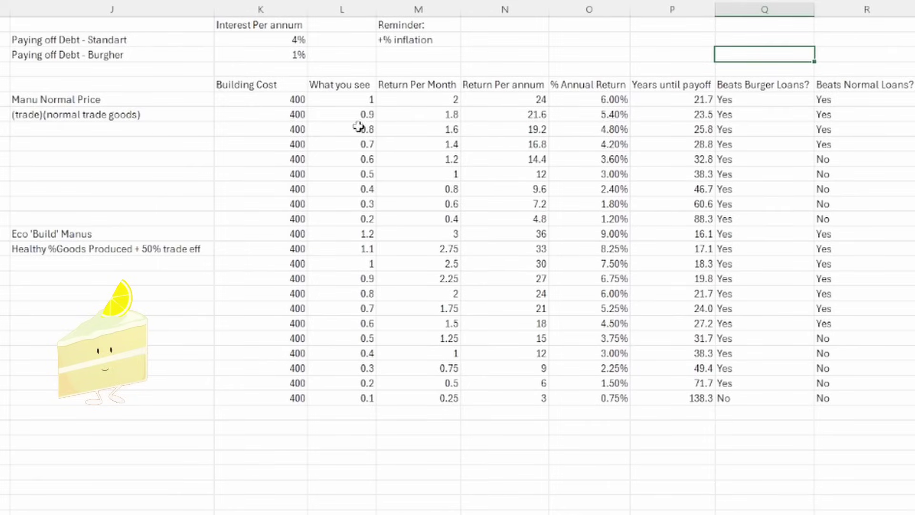
- Inspect the monthly and annual returns of the second table's Manu Normal Price rows, working up from its last row
left_click(325, 224)
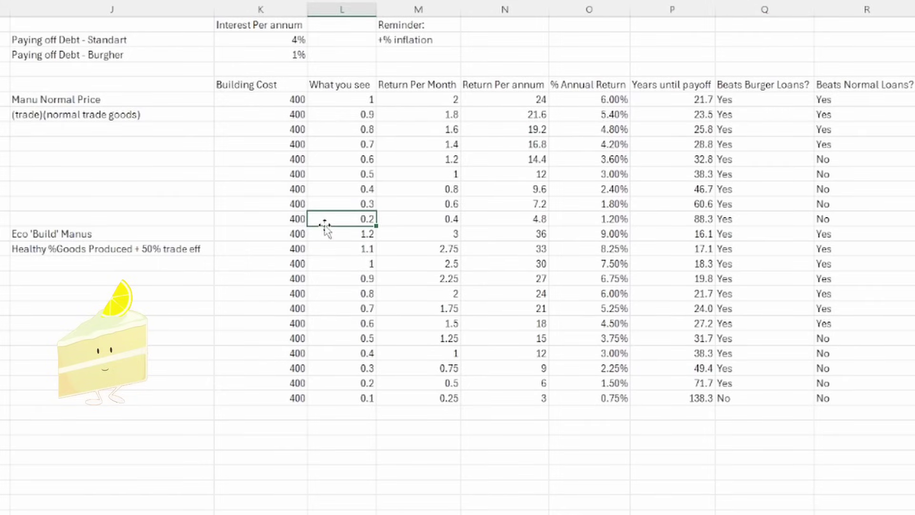
key("Right")
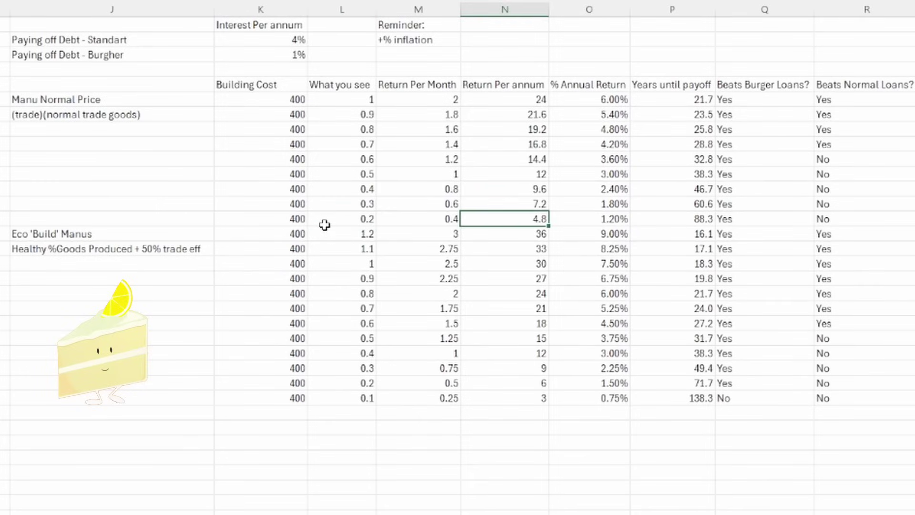
key("Up")
key("Up")
key("Down")
key("Up")
key("Up")
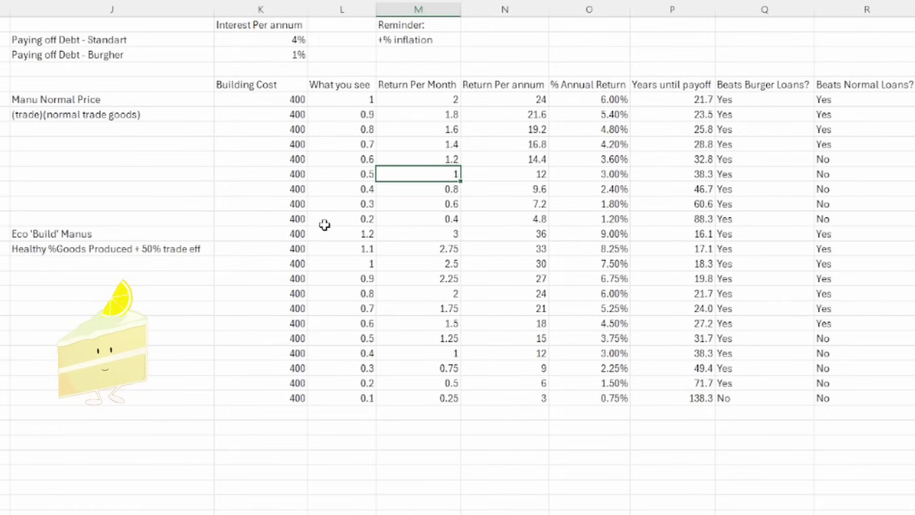
- Examine the "What you see" values of the second table's Manu Normal Price rows, up to the first and down to the seventh
key("Left")
key("Up")
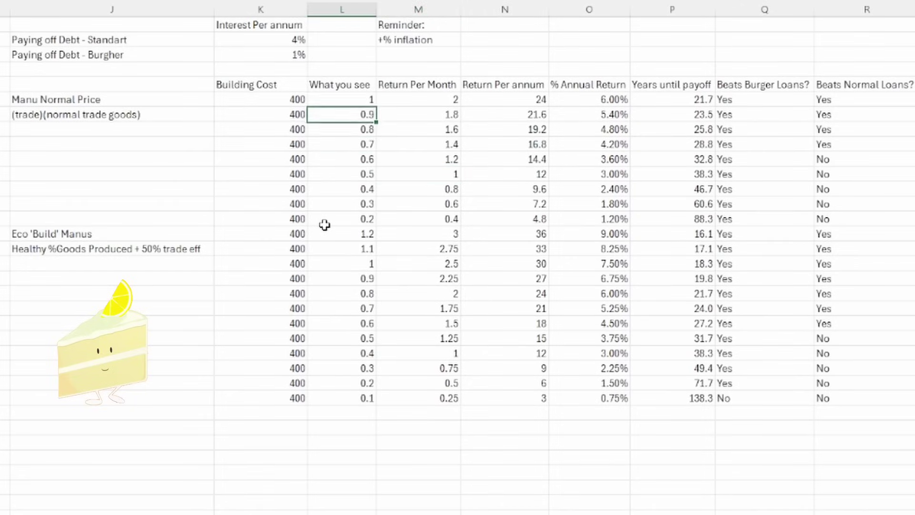
key("Up")
key("Down")
key("Down")
key("Down")
key("Down")
key("Down")
key("Down")
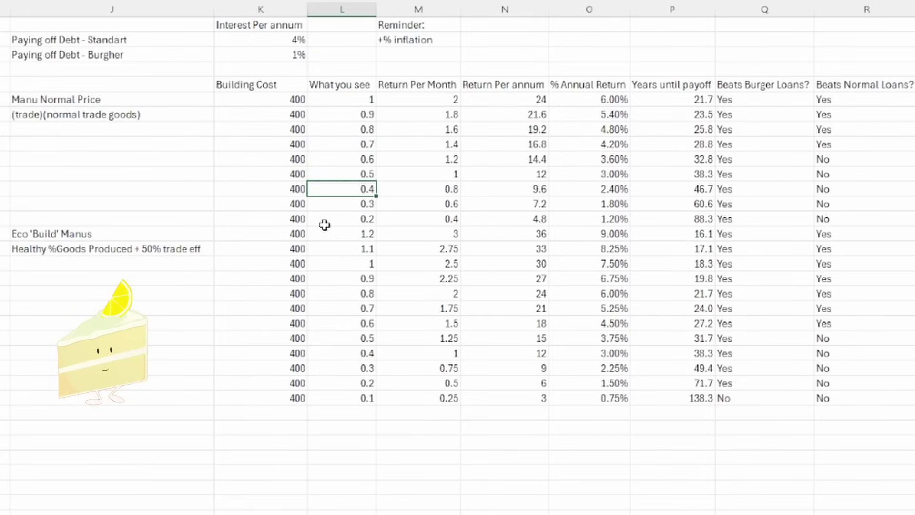
- Go back up the "What you see" column to the second Manu Normal Price row
key("Up")
key("Up")
key("Up")
key("Up")
key("Up")
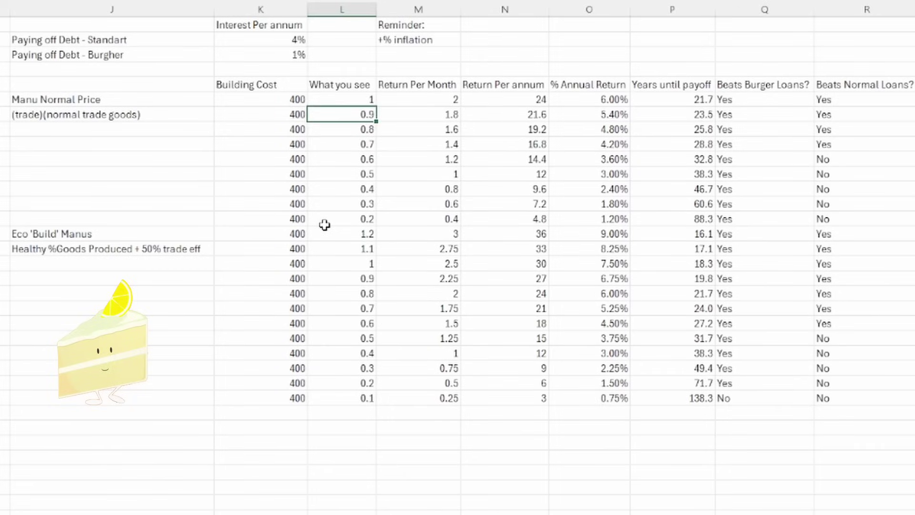
- Check the percentage annual return of the first Manu Normal Price row
key("Up")
key("Right")
key("Right")
key("Right")
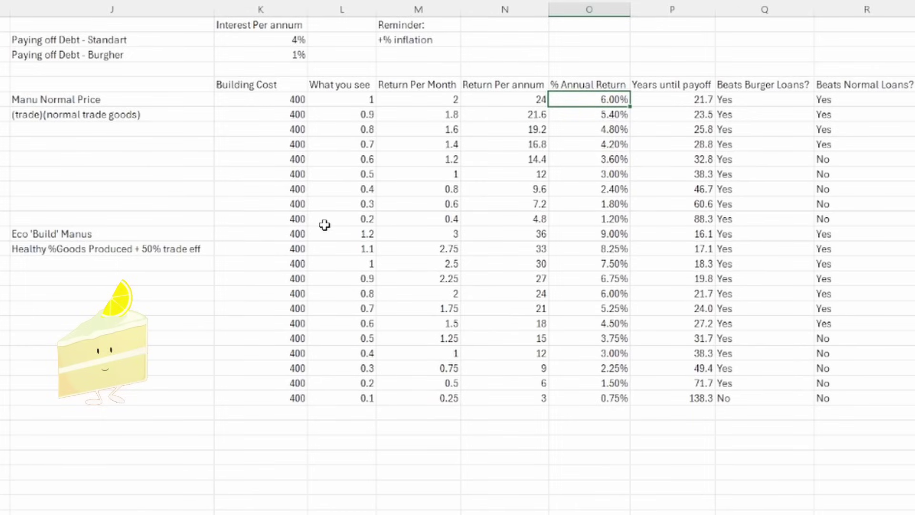
- Find the 0.7 "What you see" entry under Manu Normal Price and check that row's percentage annual return
key("Left")
key("Left")
key("Left")
key("Down")
key("Down")
key("Down")
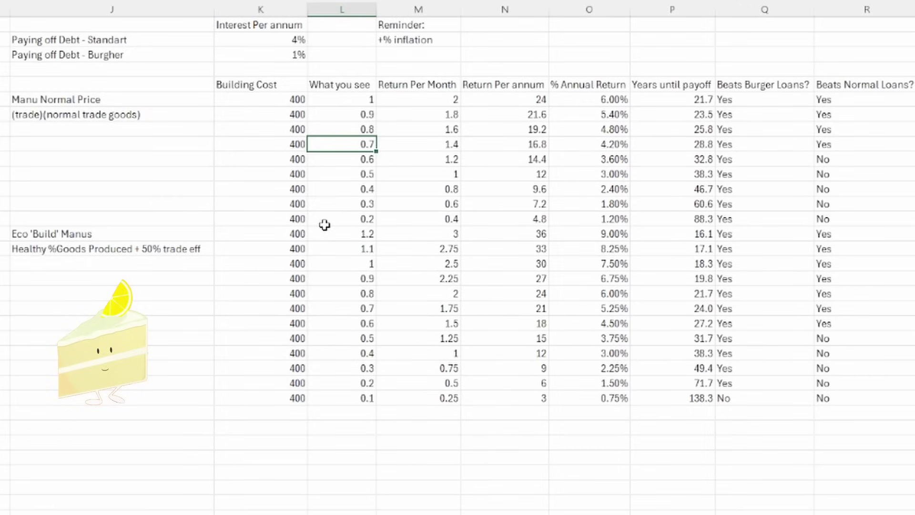
key("Right")
key("Right")
key("Right")
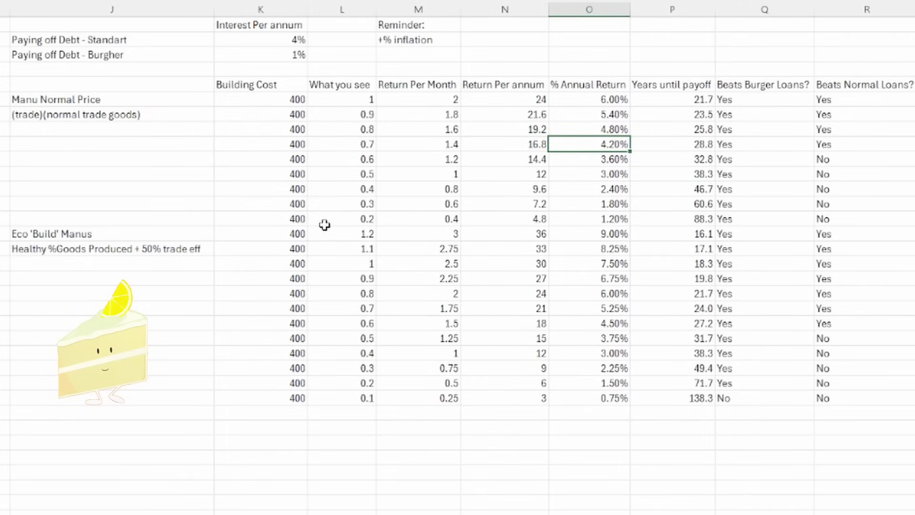
- Check the 0.8 Manu Normal Price row's percentage annual return, and the first row's years until payoff
key("Left")
key("Left")
key("Left")
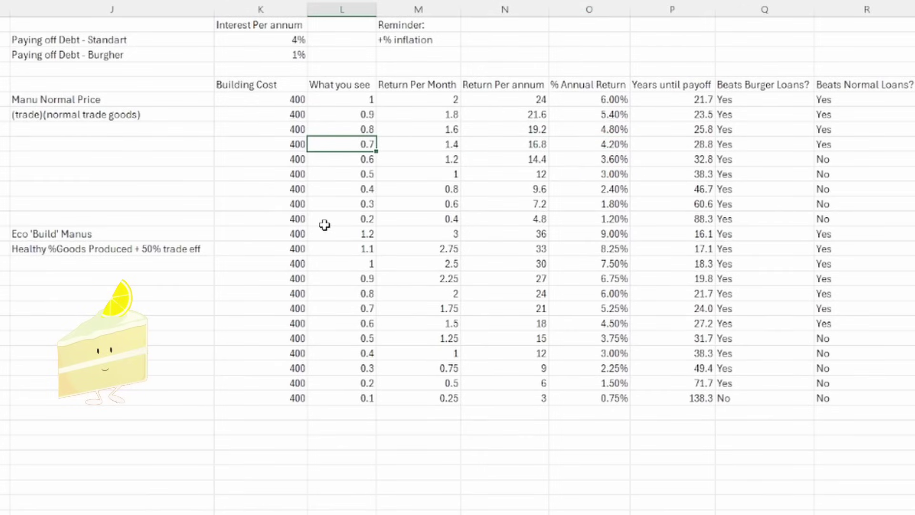
key("Up")
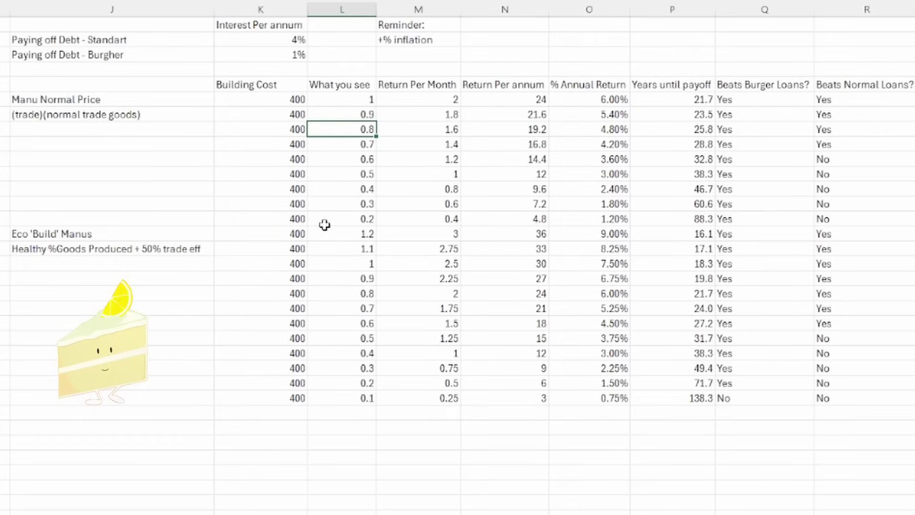
key("Right")
key("Right")
key("Right")
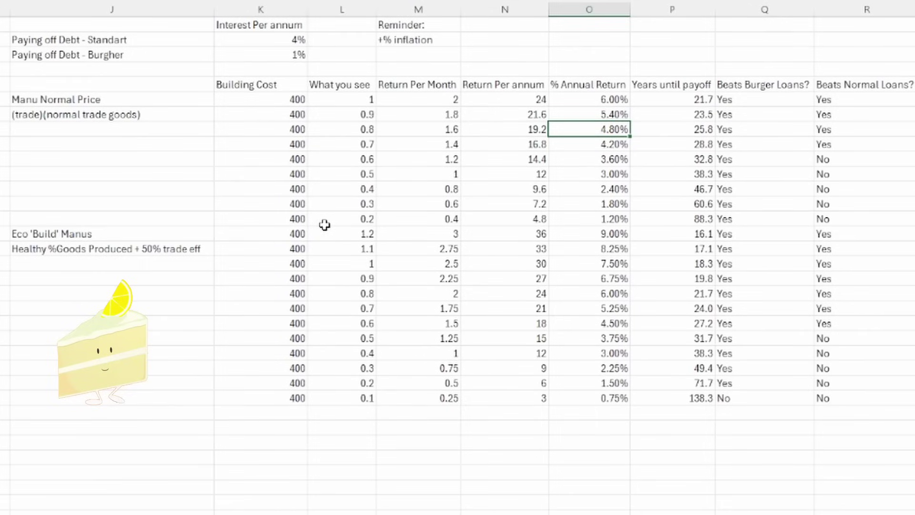
key("Right")
key("Up")
key("Up")
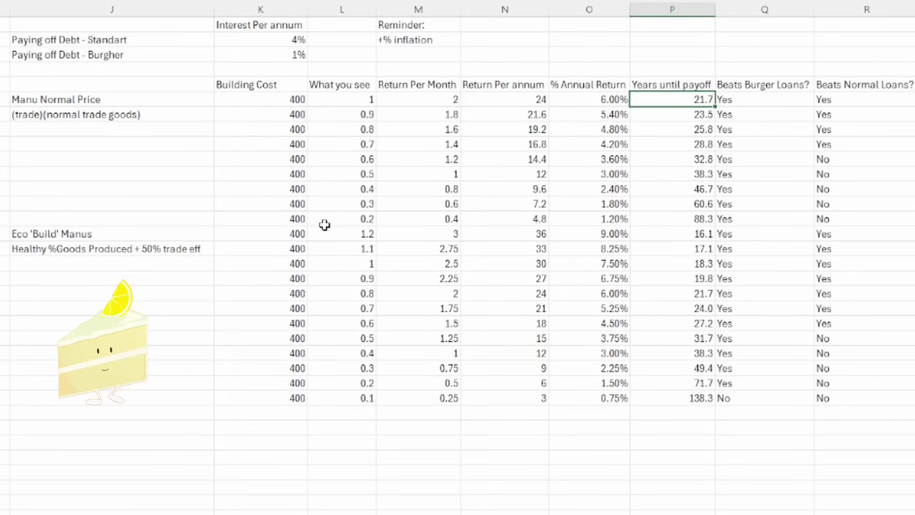
- Examine the Manu Normal Price rows from the first row's monthly return down to the last row
key("Left")
key("Left")
key("Left")
key("Left")
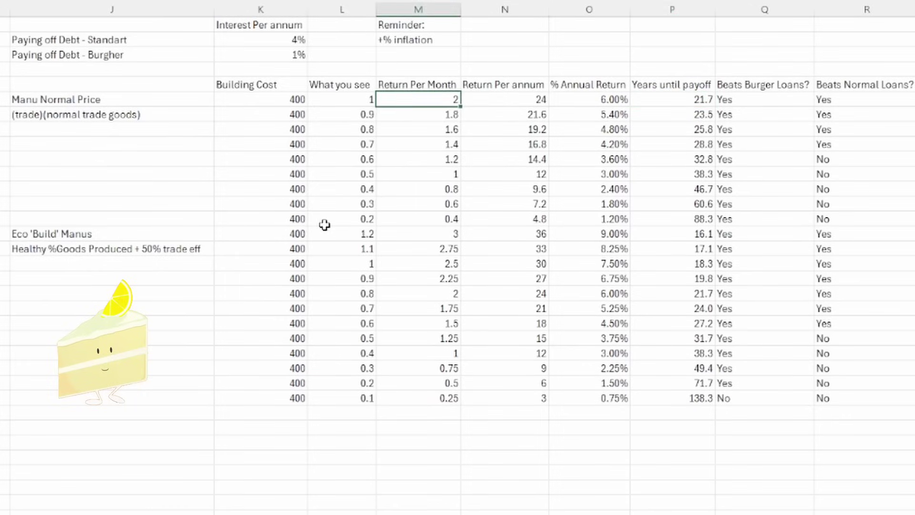
key("Down")
key("Down")
key("Down")
key("Down")
key("Down")
key("Down")
key("Down")
key("Down")
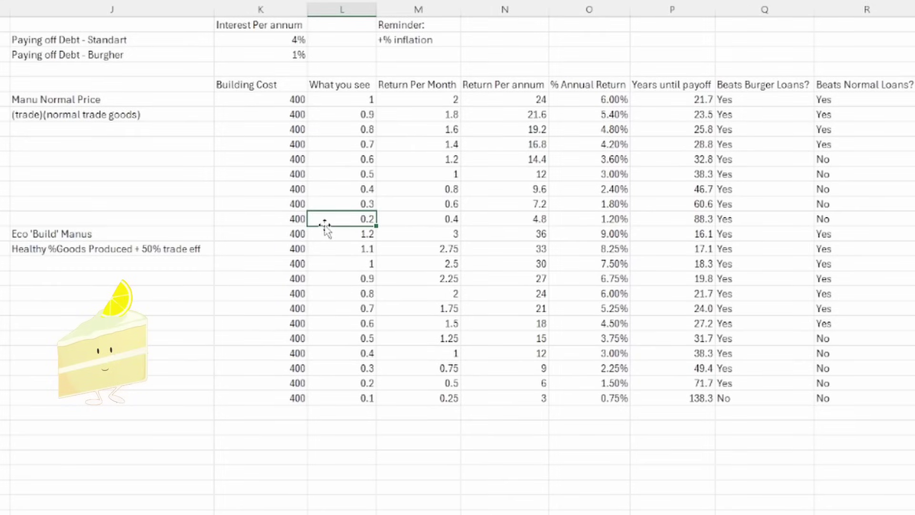
- Read across the last Manu Normal Price row to its years until payoff and burgher loan comparison
key("Right")
key("Right")
key("Right")
key("Right")
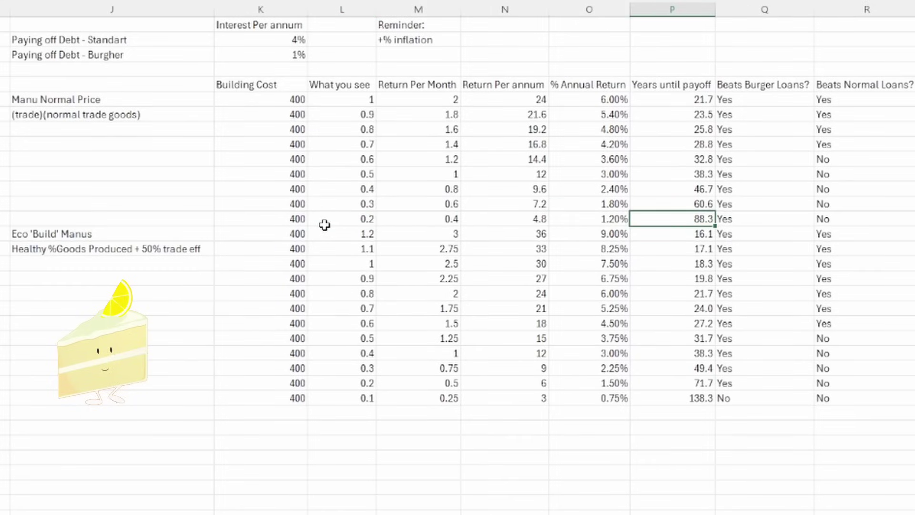
key("Right")
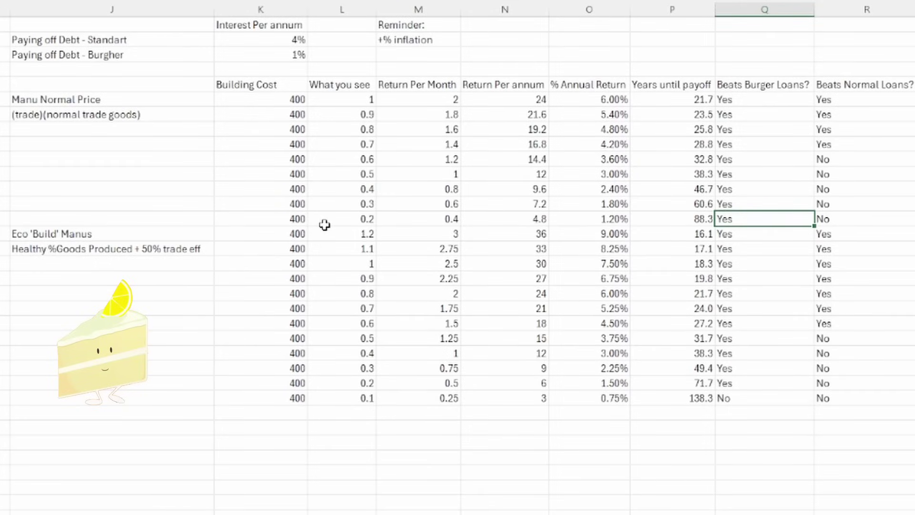
- Go back to the "What you see" column at the 0.5 Manu Normal Price row
key("Left")
key("Left")
key("Left")
key("Left")
key("Left")
key("Up")
key("Up")
key("Up")
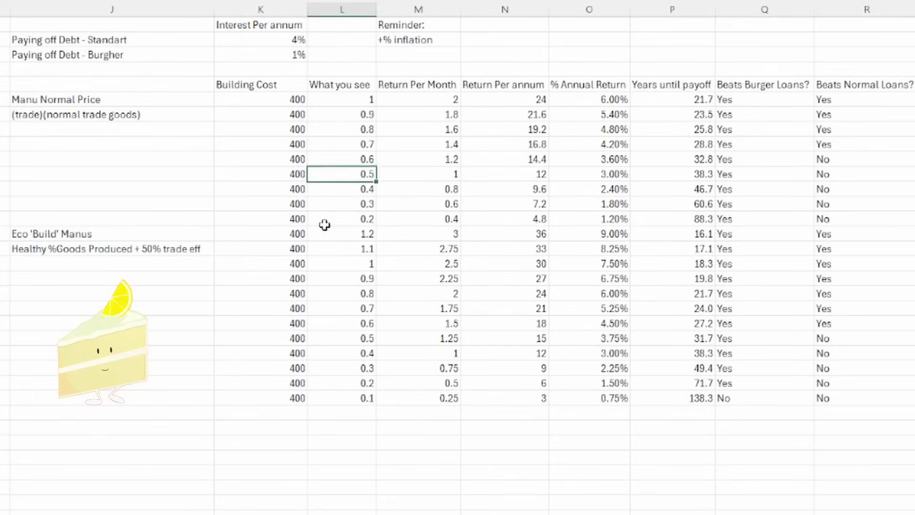
- Compare the 0.5 and 0.4 Manu Normal Price rows' monthly returns, and check the 0.5 row's percentage annual return
key("Down")
key("Up")
key("Right")
key("Down")
key("Left")
key("Up")
key("Right")
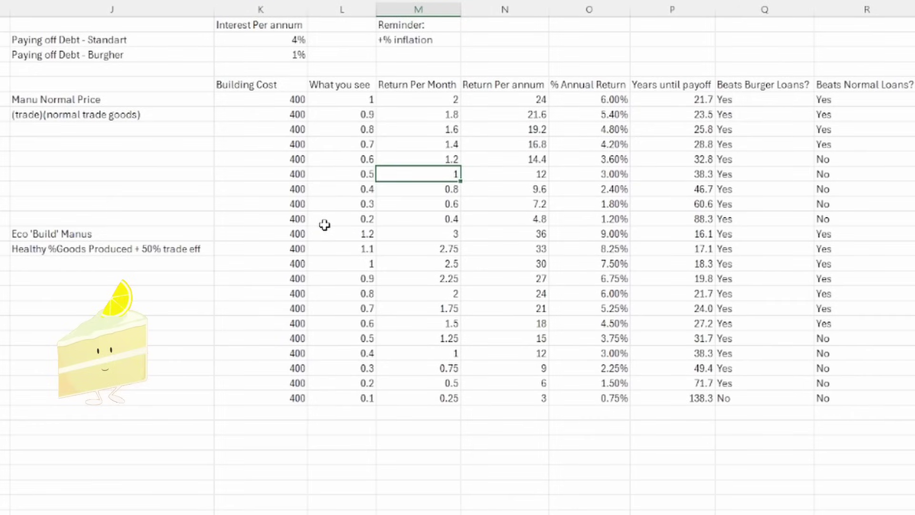
key("Right")
key("Right")
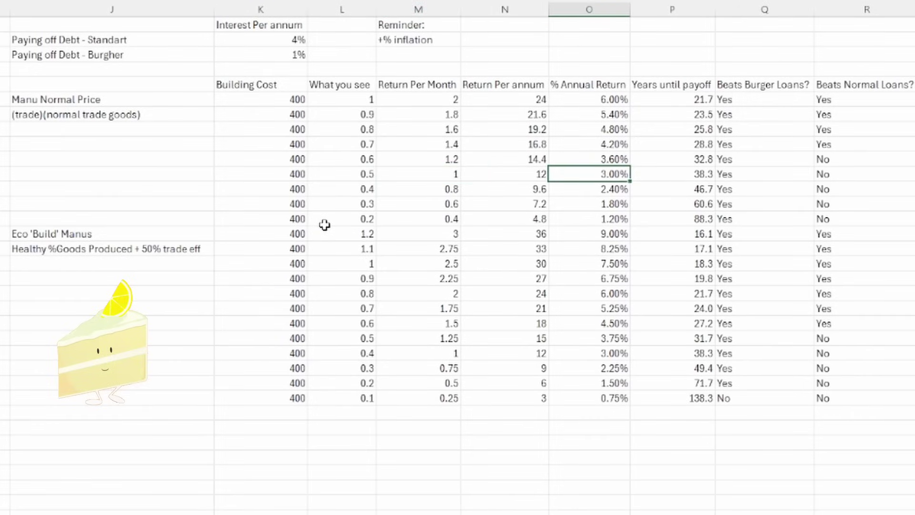
- Compare the percentage annual returns of the Manu Normal Price rows from 0.4 up to 0.8
key("Down")
key("Up")
key("Down")
key("Up")
key("Up")
key("Up")
key("Up")
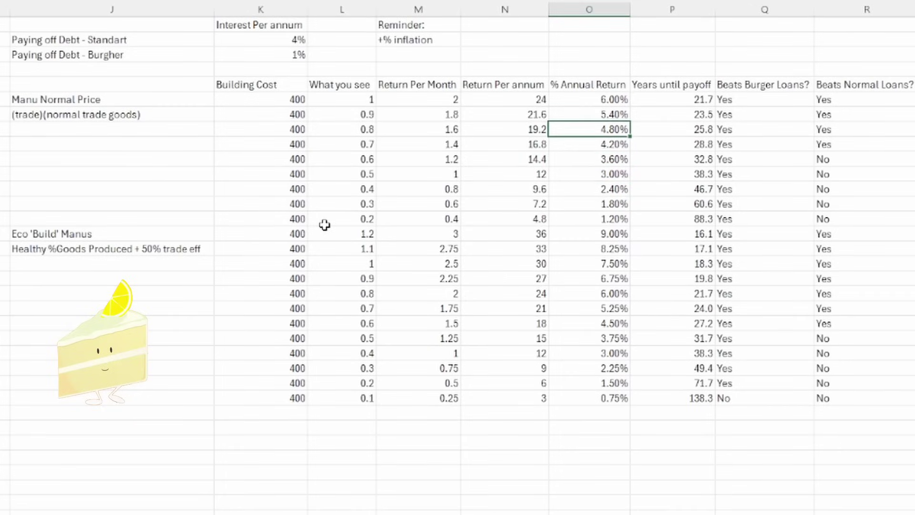
- Read back across the 0.7 Manu Normal Price row from its percentage annual return to its building cost
key("Down")
key("Left")
key("Left")
key("Left")
key("Left")
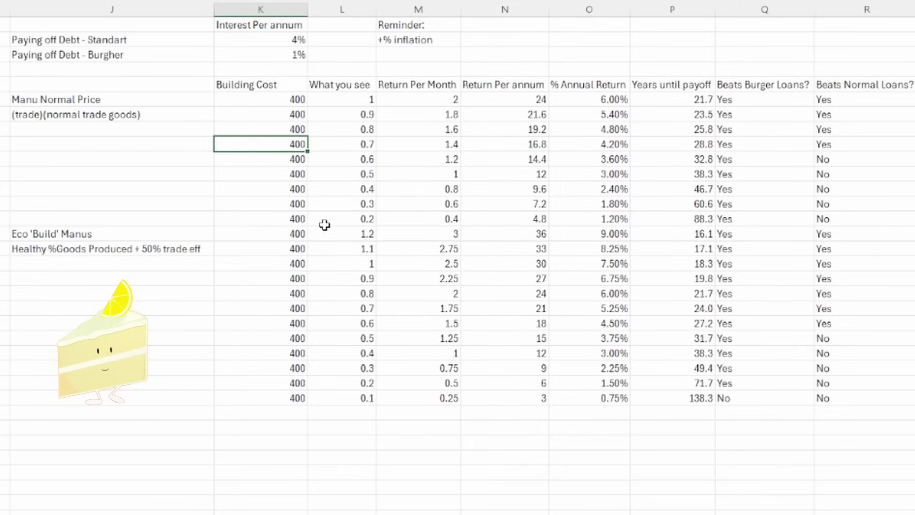
- Follow the monthly returns down to the first Eco 'Build' Manus row and check its "What you see" value
key("Right")
key("Right")
key("Down")
key("Down")
key("Down")
key("Down")
key("Down")
key("Down")
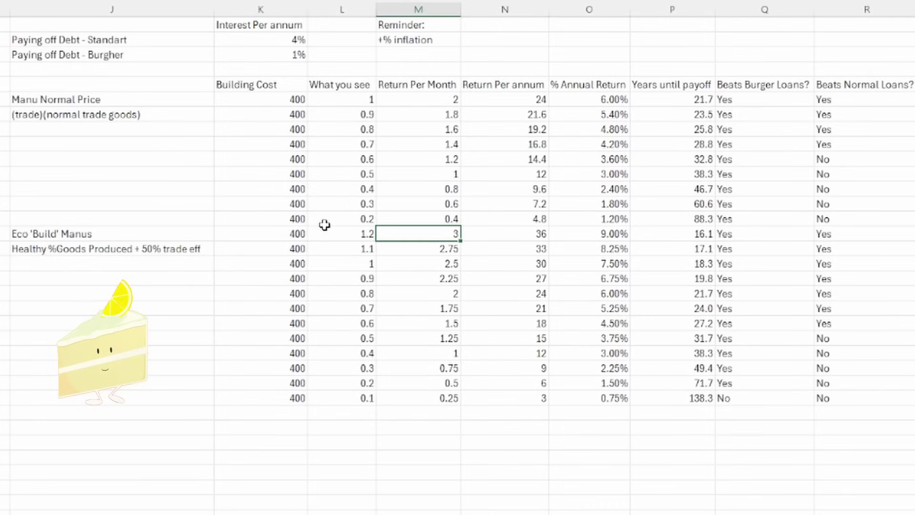
left_click(325, 229)
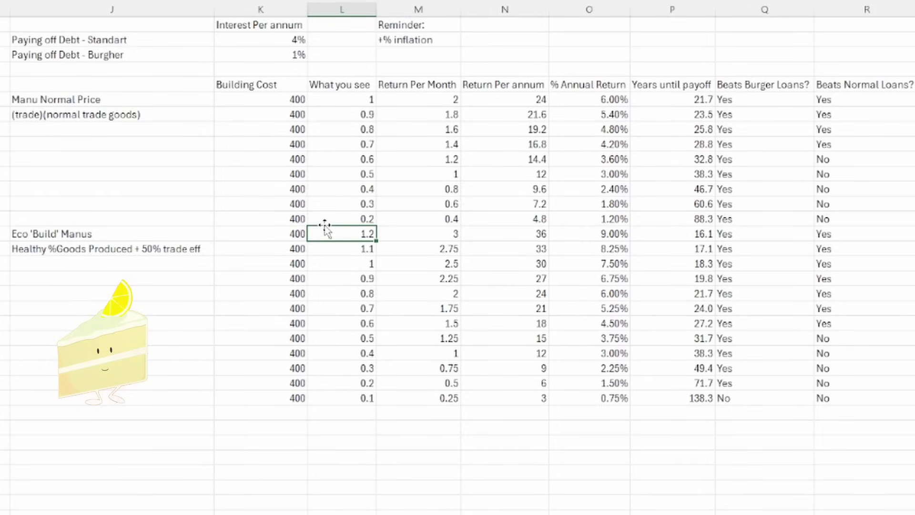
- Examine the first Eco 'Build' Manus row's percentage annual return, years until payoff and burgher loan comparison
key("Right")
key("Right")
key("Right")
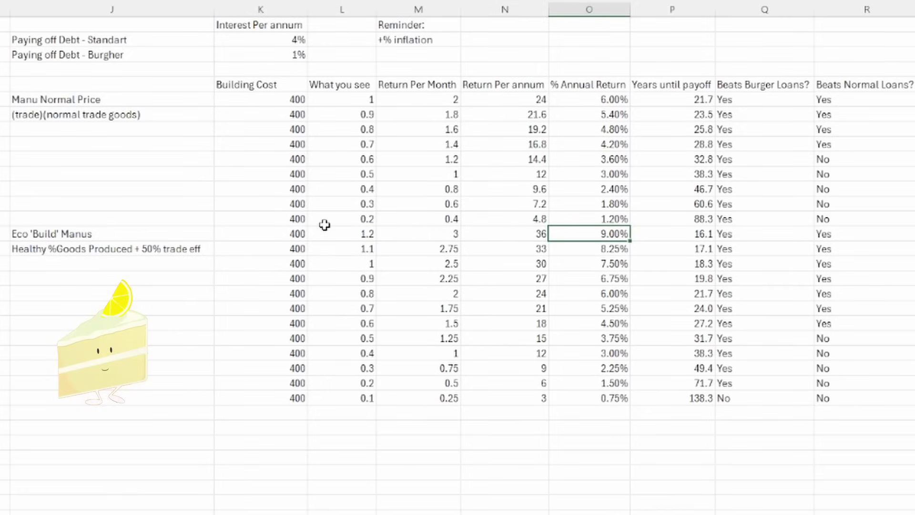
key("Right")
key("Right")
key("Left")
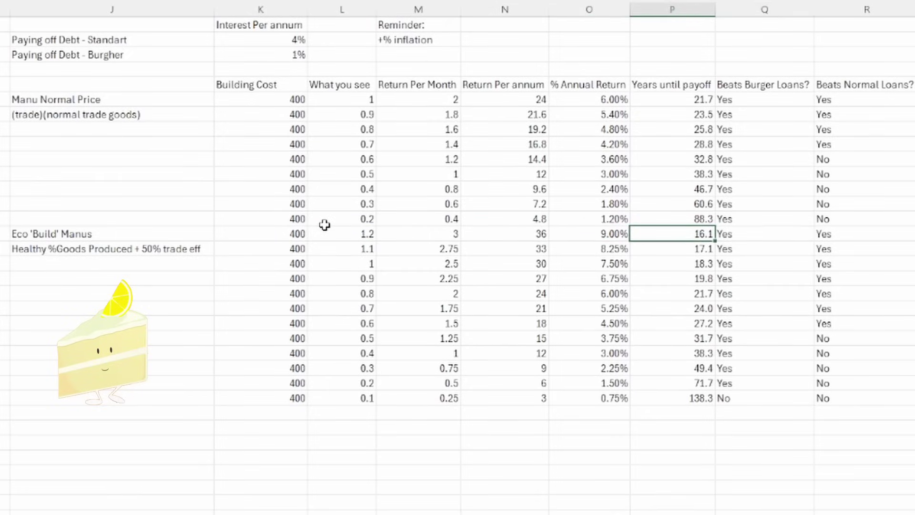
key("Right")
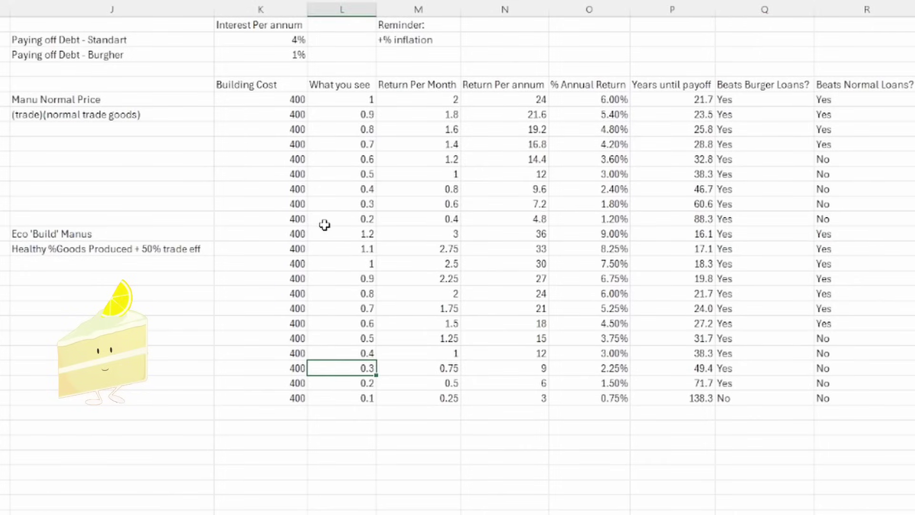
- Examine the "What you see" values from the 0.3 Eco 'Build' Manus row up to the 0.4 Manu Normal Price row
key("Up")
key("Up")
key("Up")
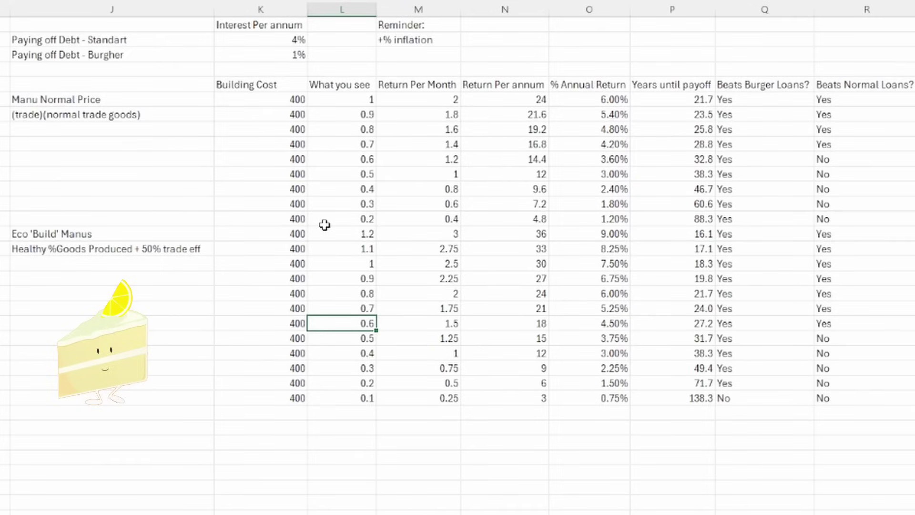
key("Up")
key("Up")
key("Up")
key("Up")
key("Up")
key("Up")
key("Up")
key("Up")
key("Up")
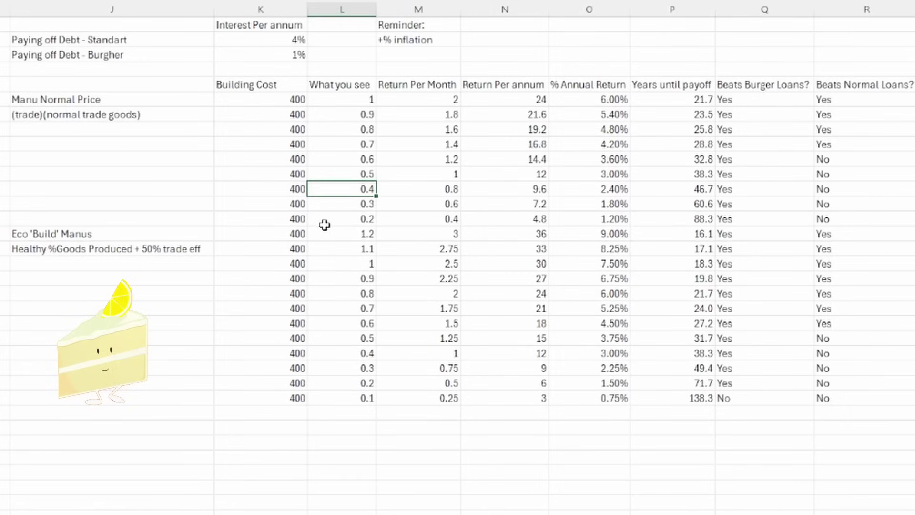
- Examine the "What you see" values from the last Manu Normal Price row down to the last Eco 'Build' Manus row
left_click(325, 224)
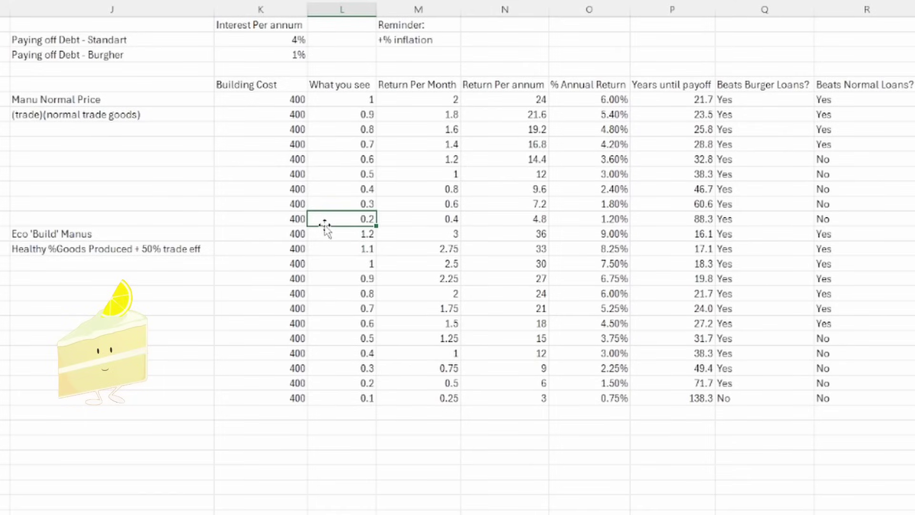
key("Down")
key("Down")
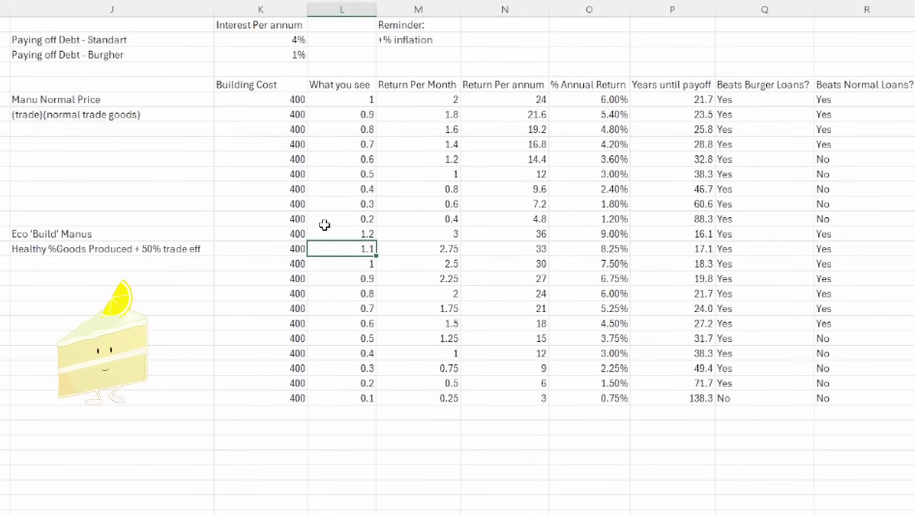
key("Down")
key("Down")
key("Down")
key("Down")
key("Down")
key("Down")
key("Down")
key("Down")
key("Down")
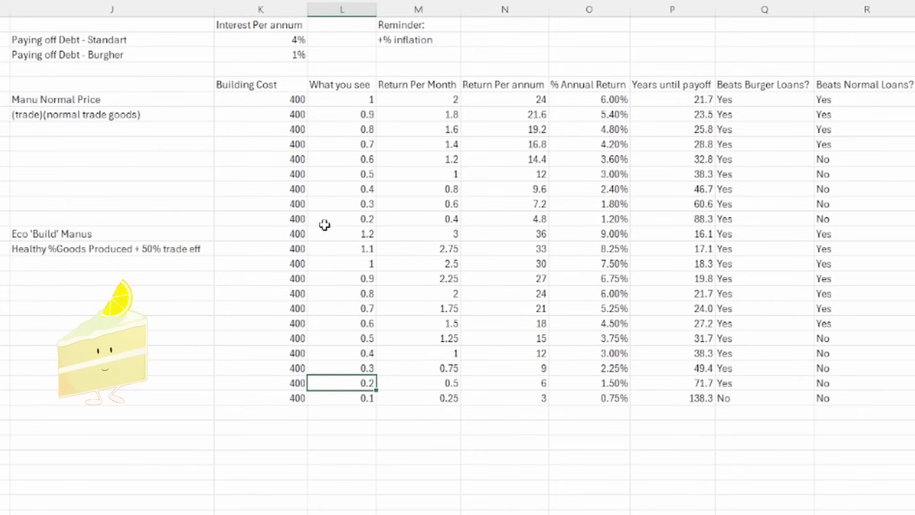
key("Down")
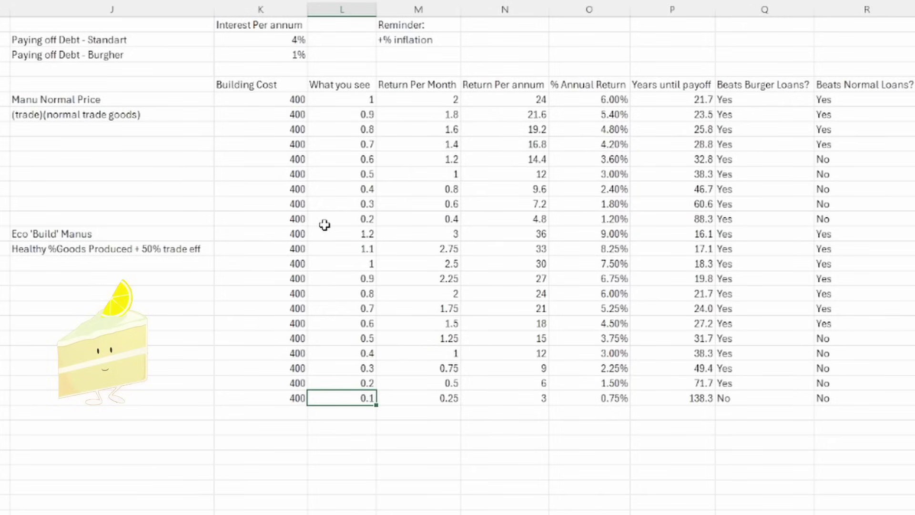
- Go back up to the "Healthy %Goods Produced + 50% trade eff" label and check its row's "What you see" value
key("Up")
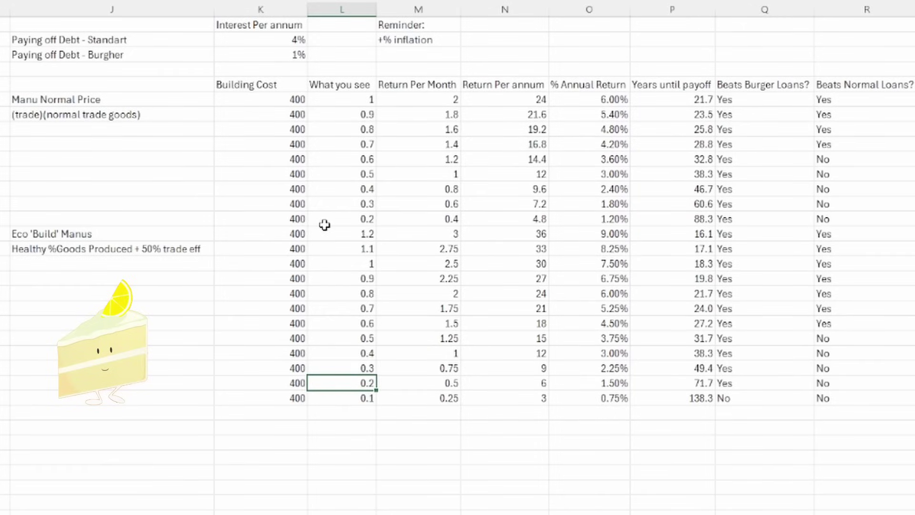
key("Left")
key("Left")
key("Up")
key("Up")
key("Up")
key("Up")
key("Up")
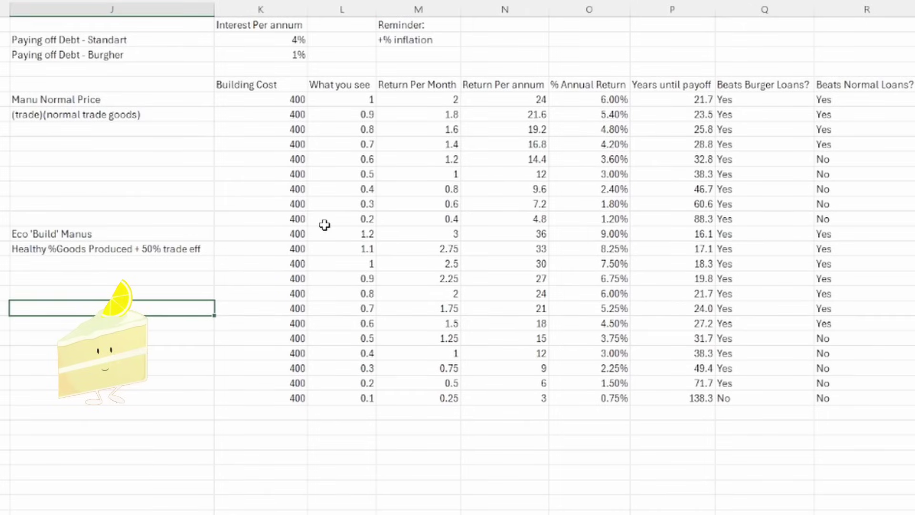
key("Up")
key("Up")
key("Up")
key("Up")
key("Right")
key("Right")
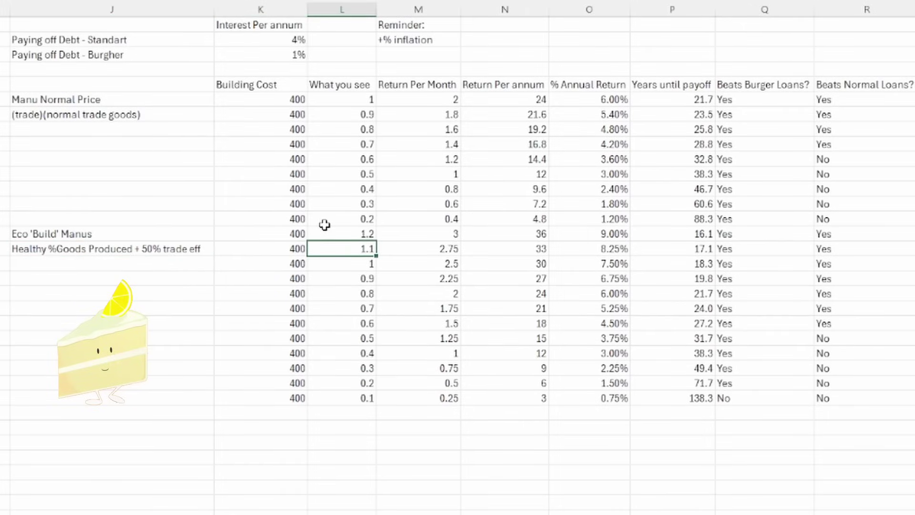
- Find the 0.6 "What you see" entry under Eco 'Build' Manus and check that row's monthly and annual returns
key("Down")
key("Down")
key("Down")
key("Down")
key("Down")
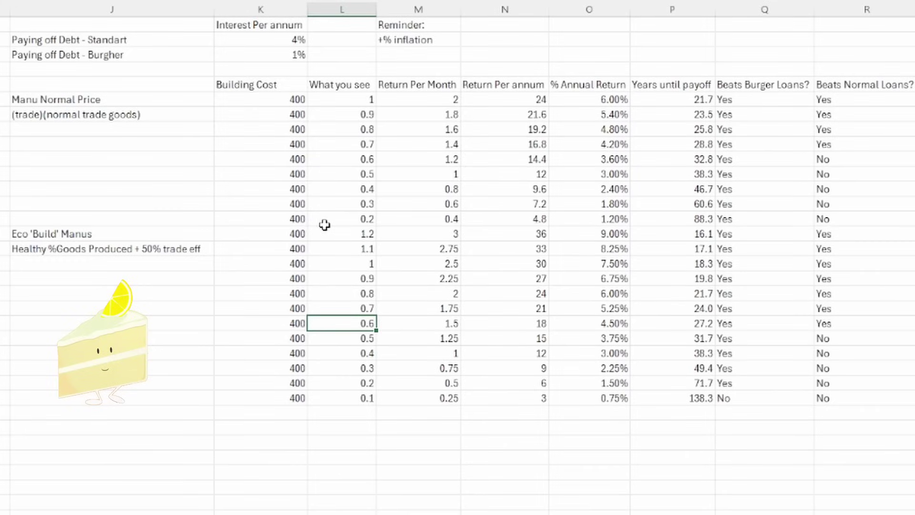
key("Right")
key("Right")
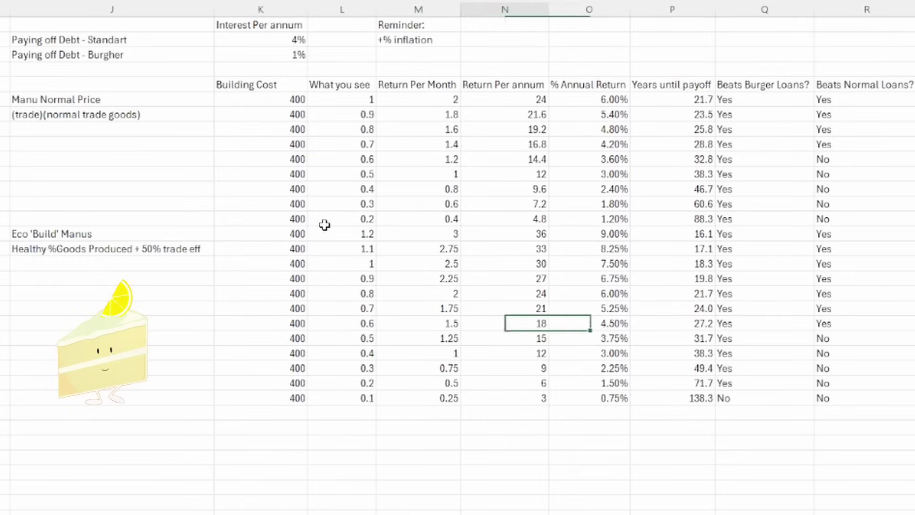
key("Left")
key("Left")
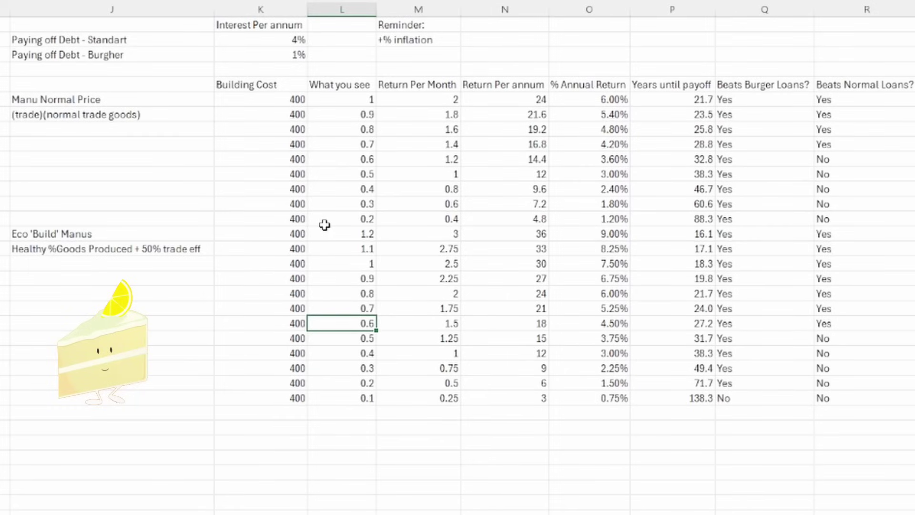
- Examine the years until payoff of the Eco 'Build' Manus rows from 0.6 down to 0.4
key("Right")
key("Right")
key("Right")
key("Right")
key("Down")
key("Down")
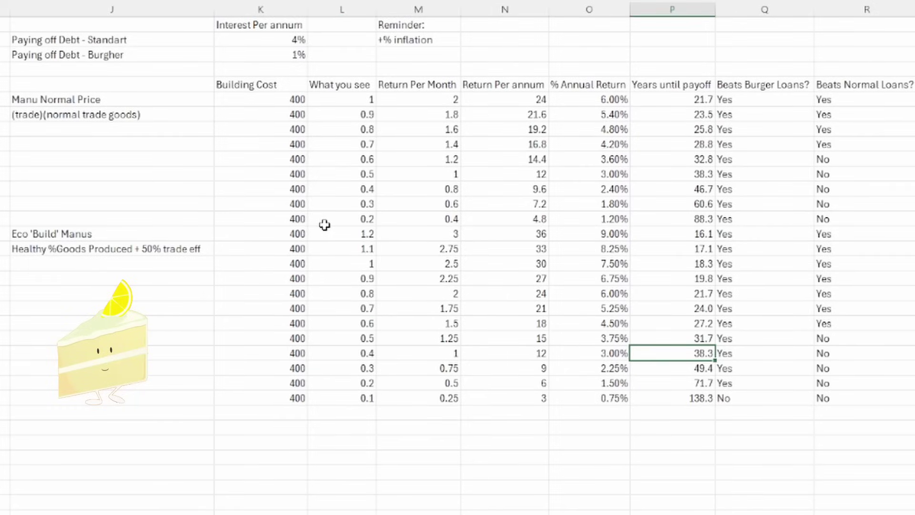